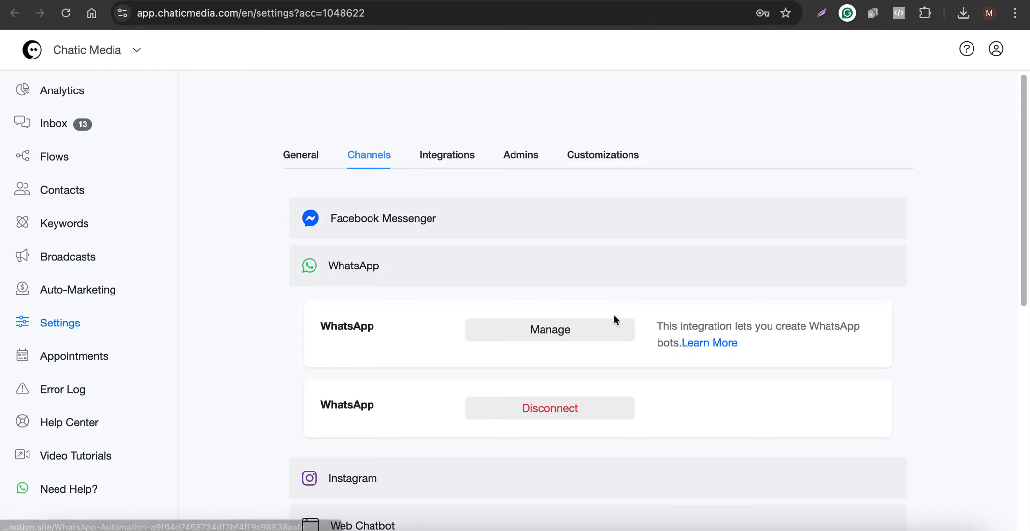
Open the Learn More guide for the WhatsApp channel integration and play its signup video muted.
left_click(714, 348)
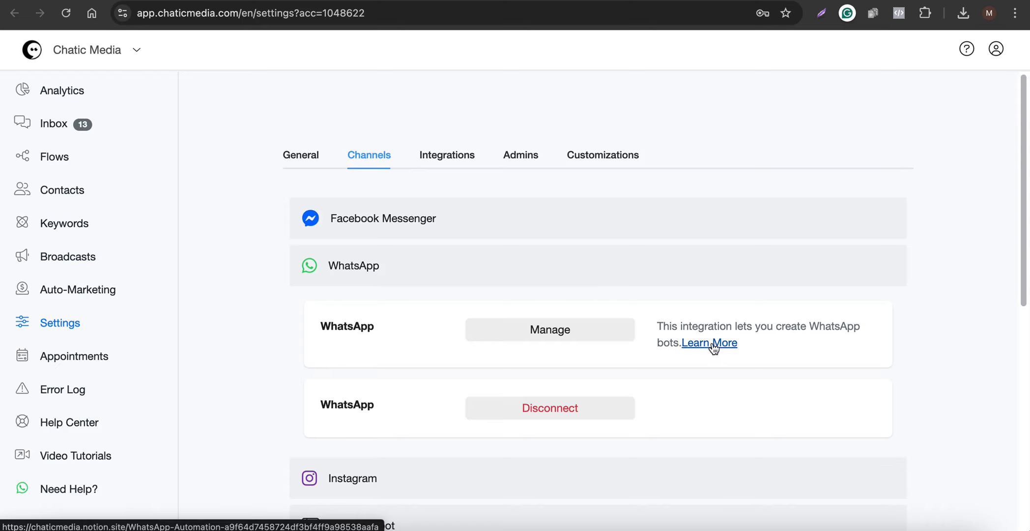
left_click(741, 0)
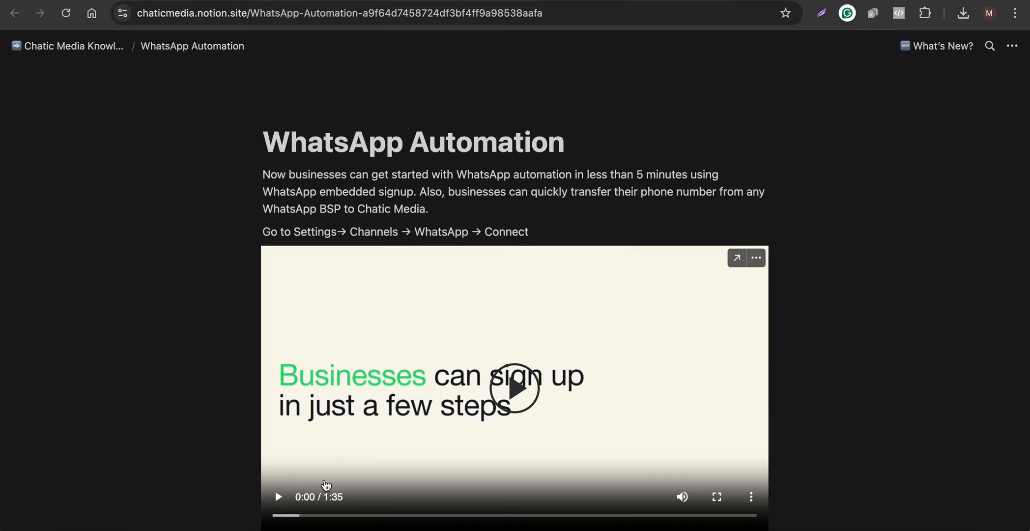
left_click(675, 498)
left_click(681, 499)
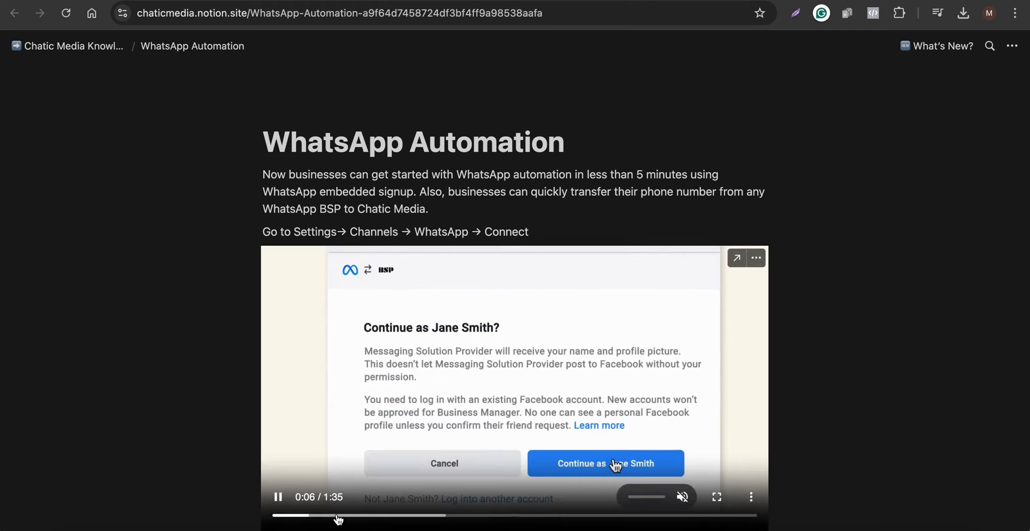
Skip through the WhatsApp signup video in stages to examine the account setup steps, then pause it at 1:07.
left_click(336, 515)
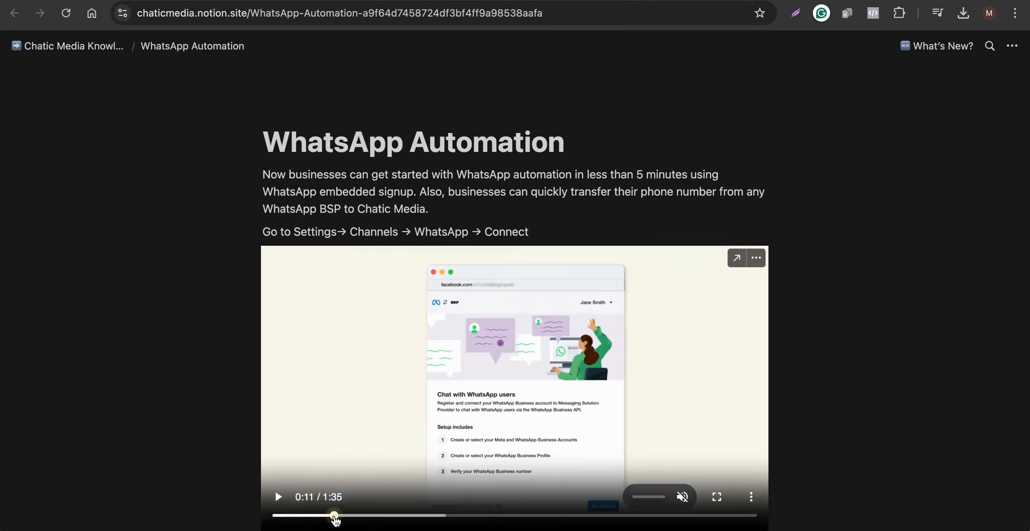
left_click(375, 516)
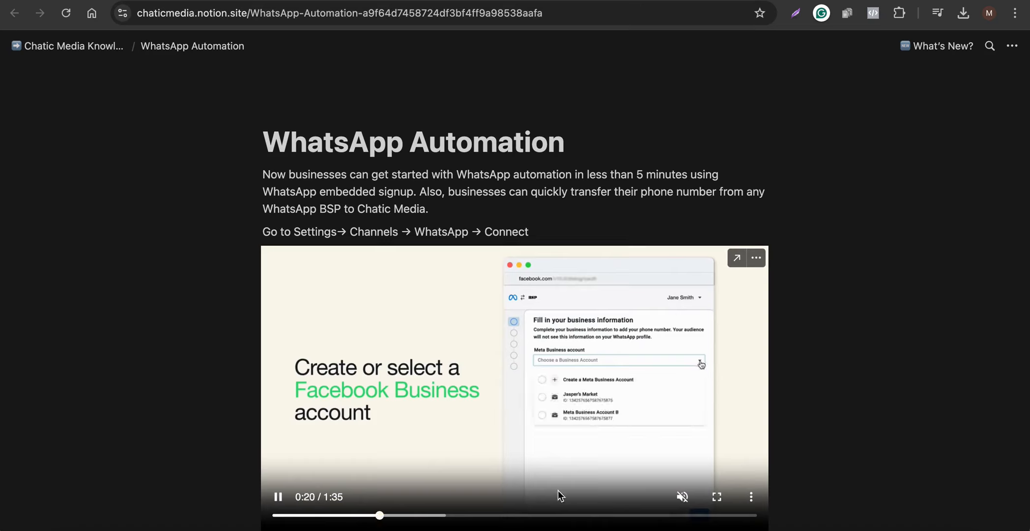
left_click(421, 516)
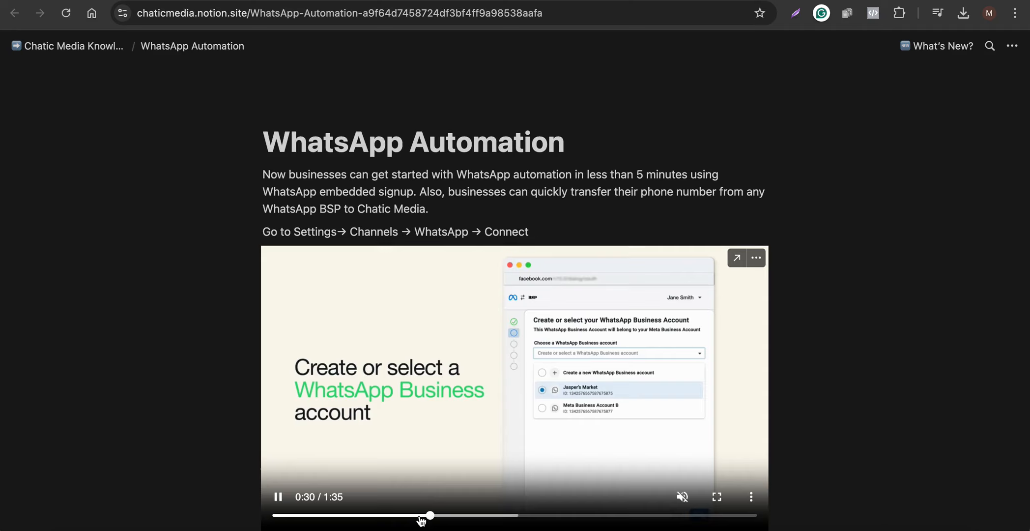
left_click(481, 515)
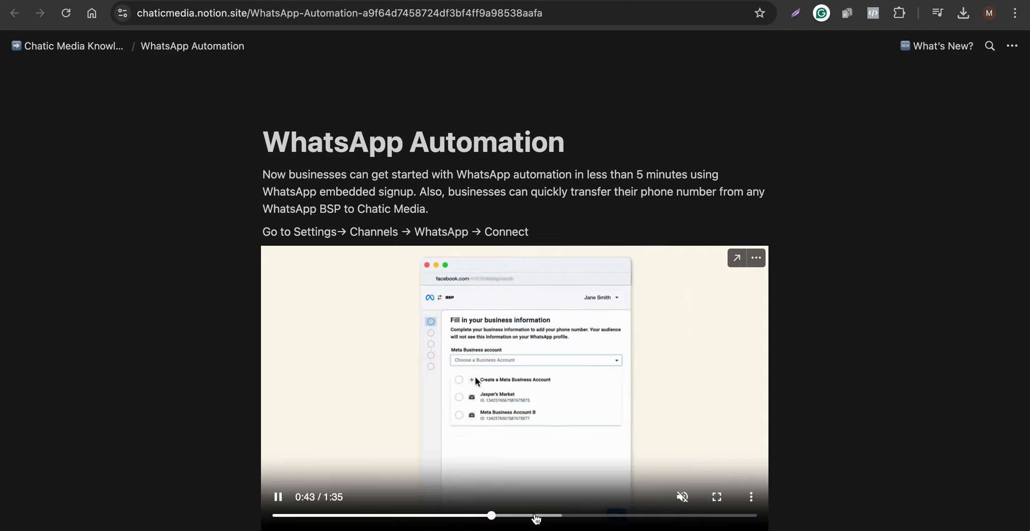
left_click(535, 516)
left_click(563, 516)
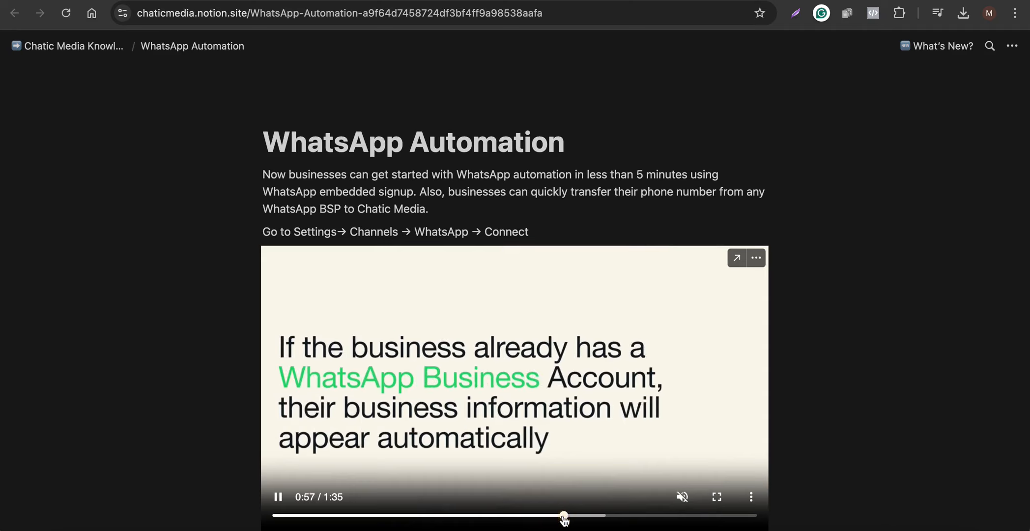
left_click(604, 516)
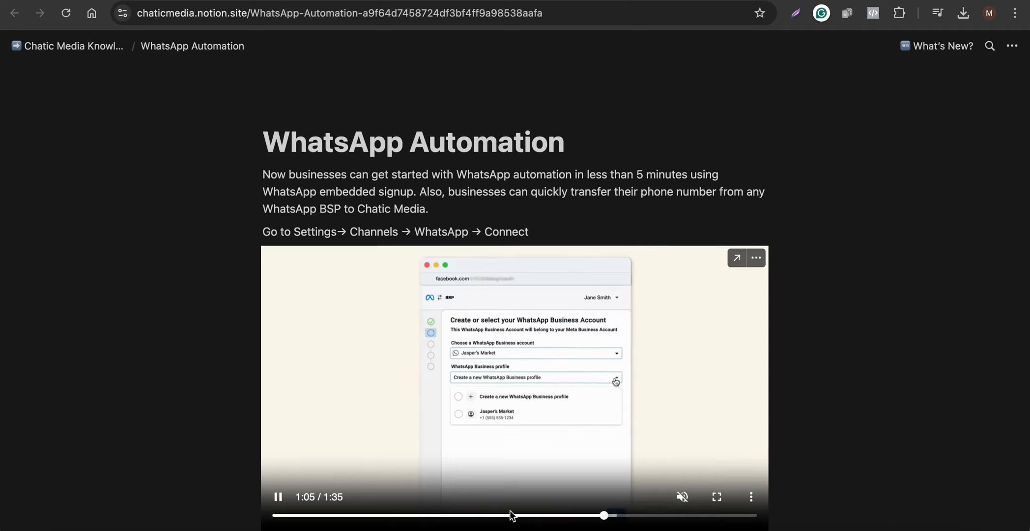
left_click(278, 496)
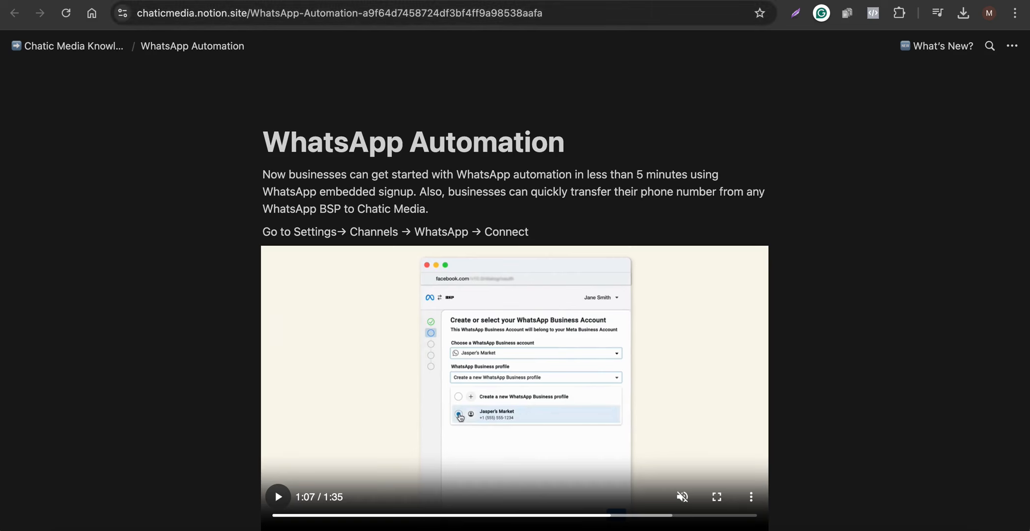
left_click(612, 0)
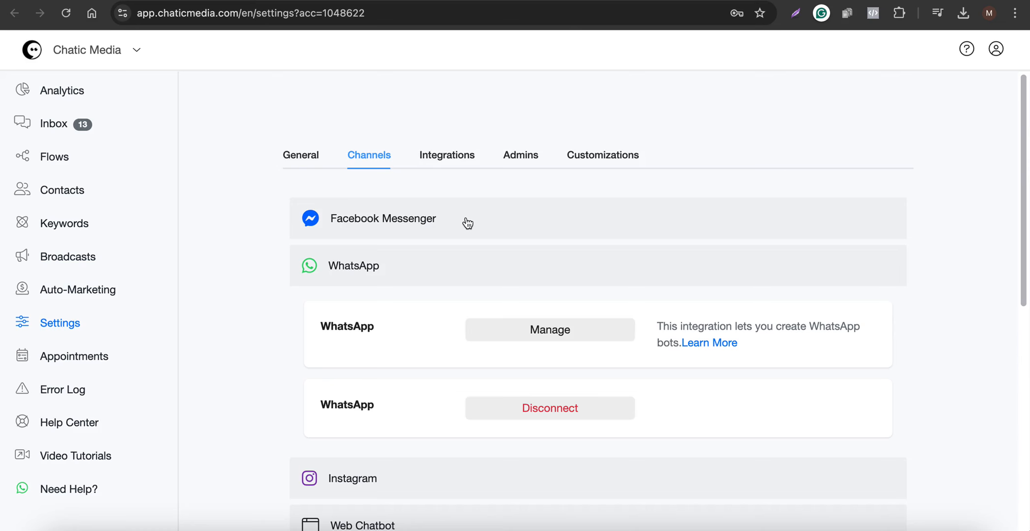
left_click(324, 0)
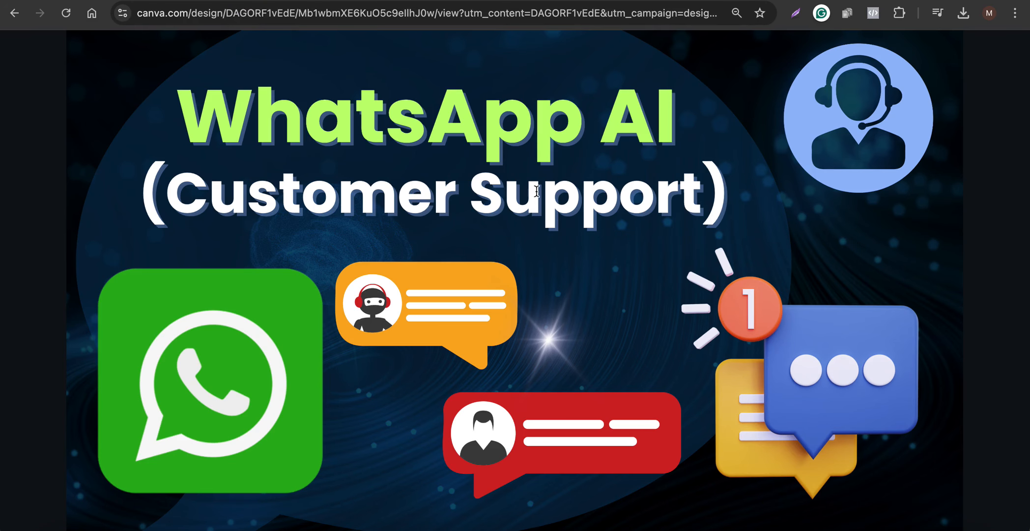
left_click(757, 0)
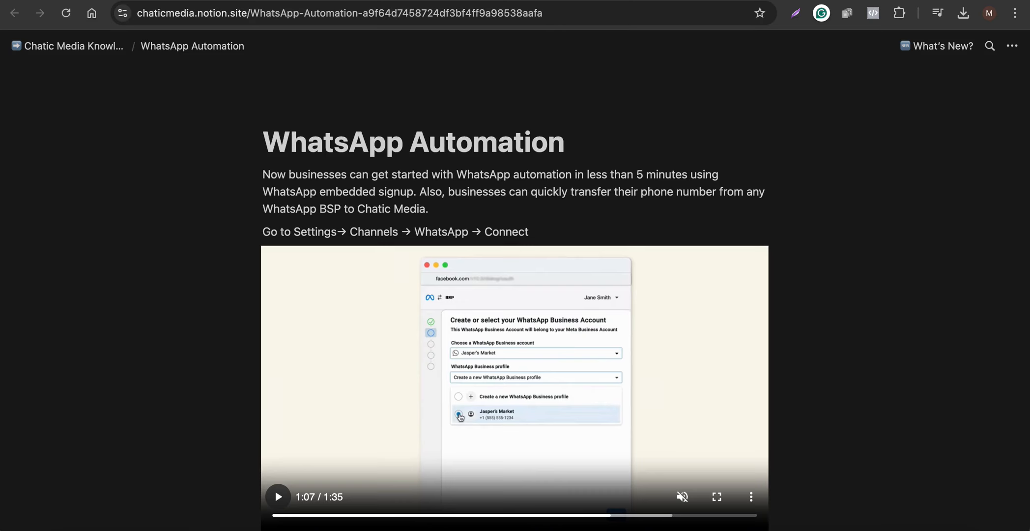
Duplicate the "Smart Conversational AI With Message Delays and Multiple User Inputs - Template" flow in the All Free Templates folder.
left_click(531, 1)
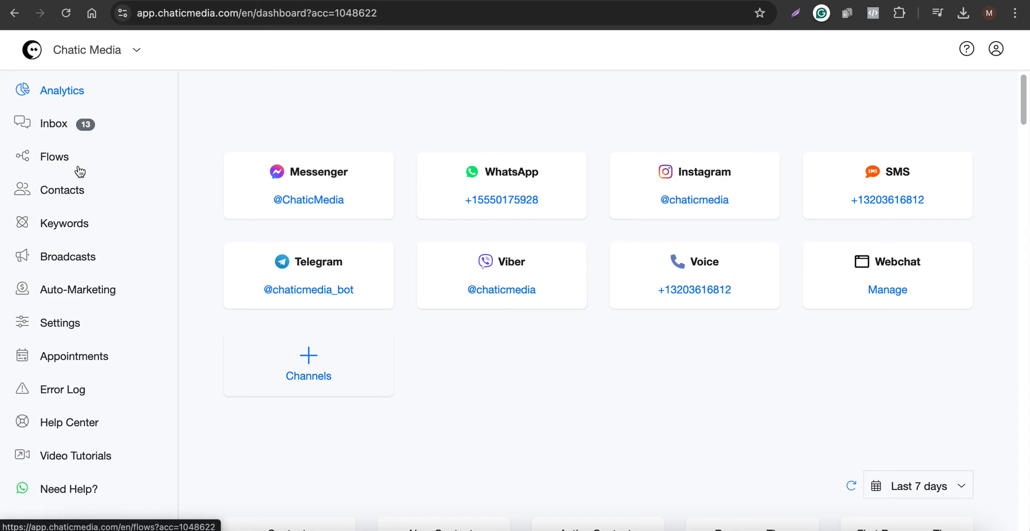
left_click(54, 164)
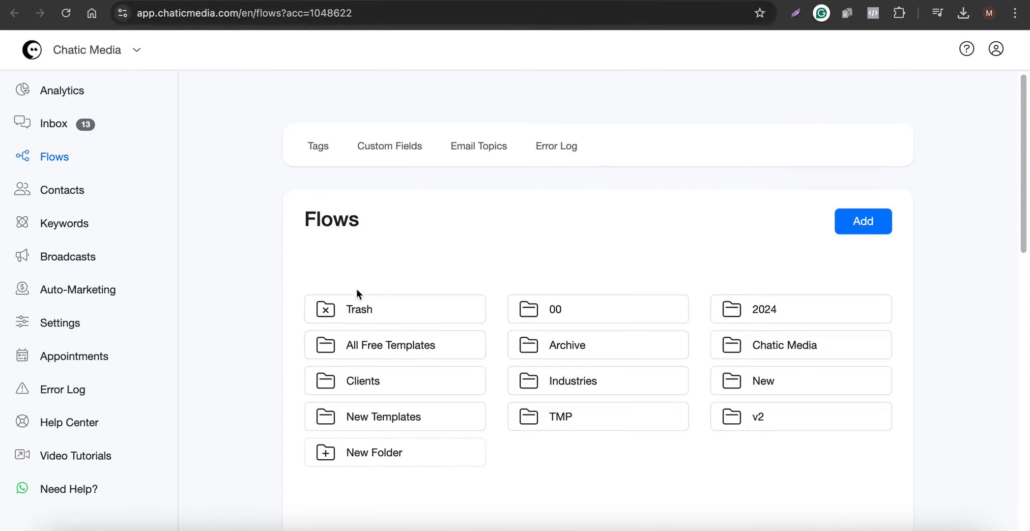
left_click(375, 346)
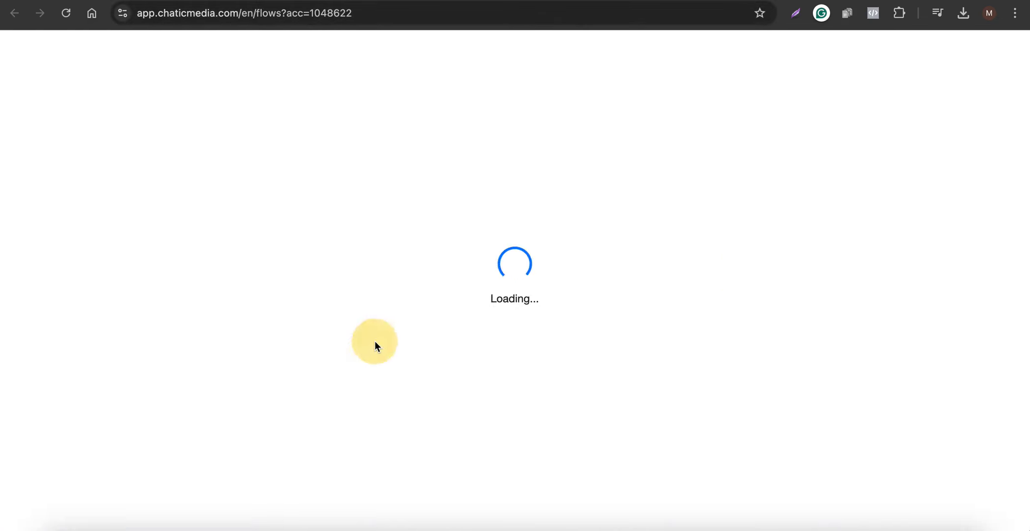
scroll(507, 297, "down", 5)
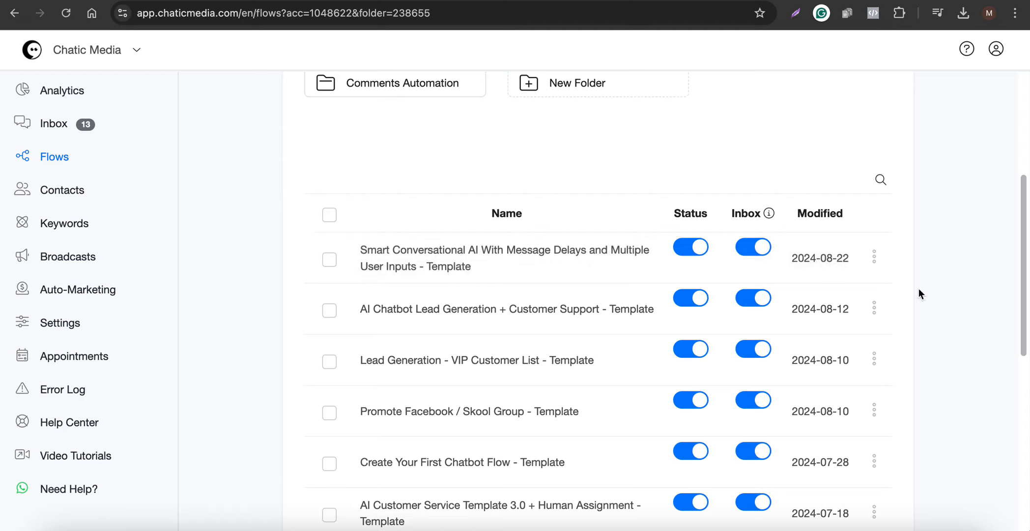
left_click(874, 256)
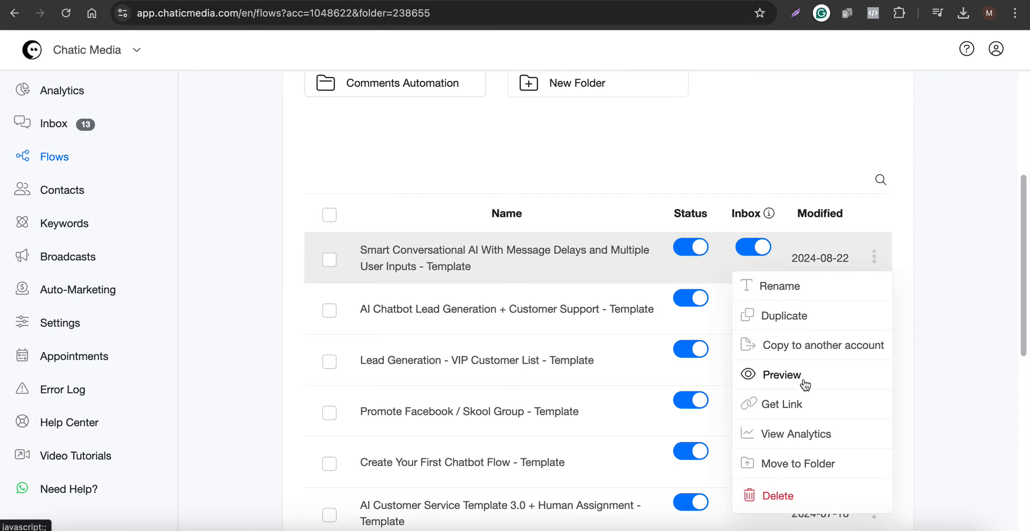
left_click(795, 318)
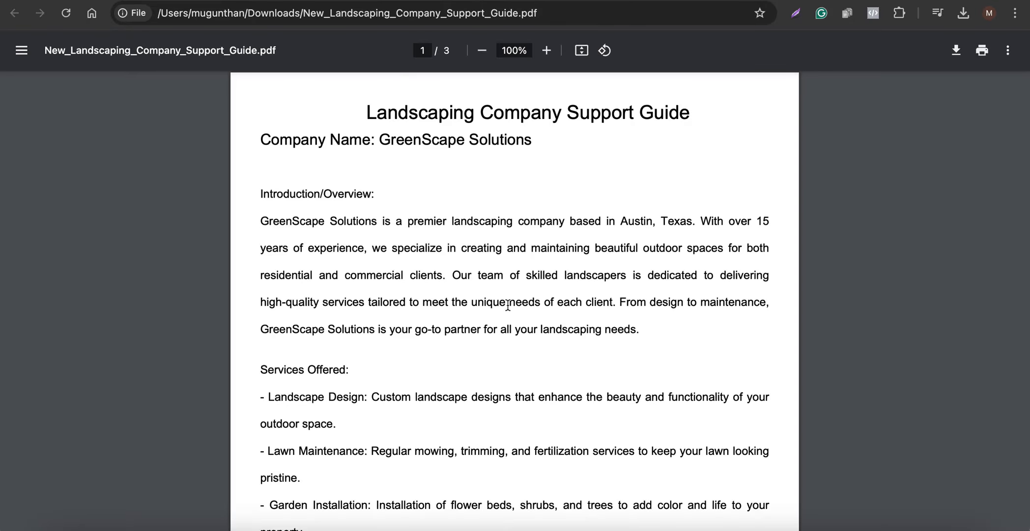
Skim the Landscaping Company Support Guide PDF and copy the company name GreenScape Solutions from its introduction.
scroll(394, 324, "down", 10)
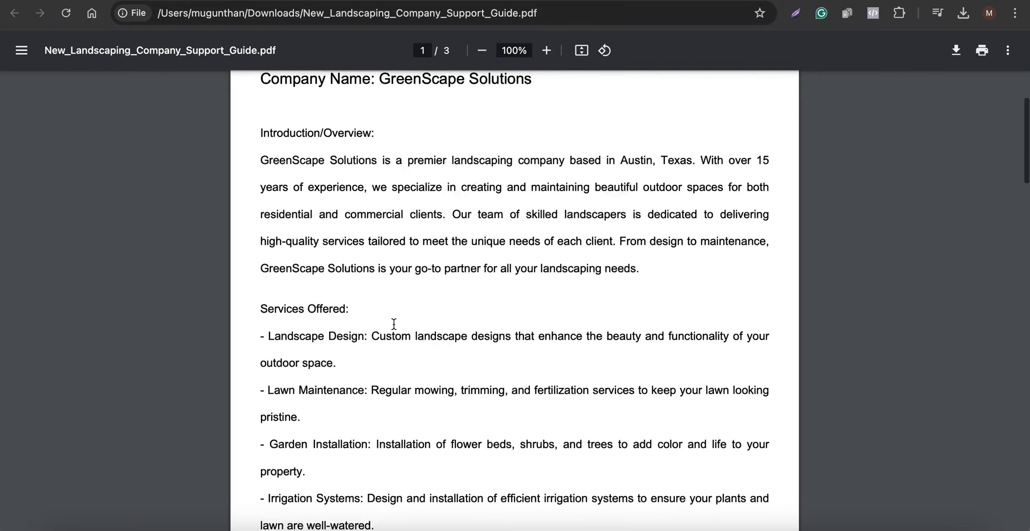
scroll(394, 325, "up", 10)
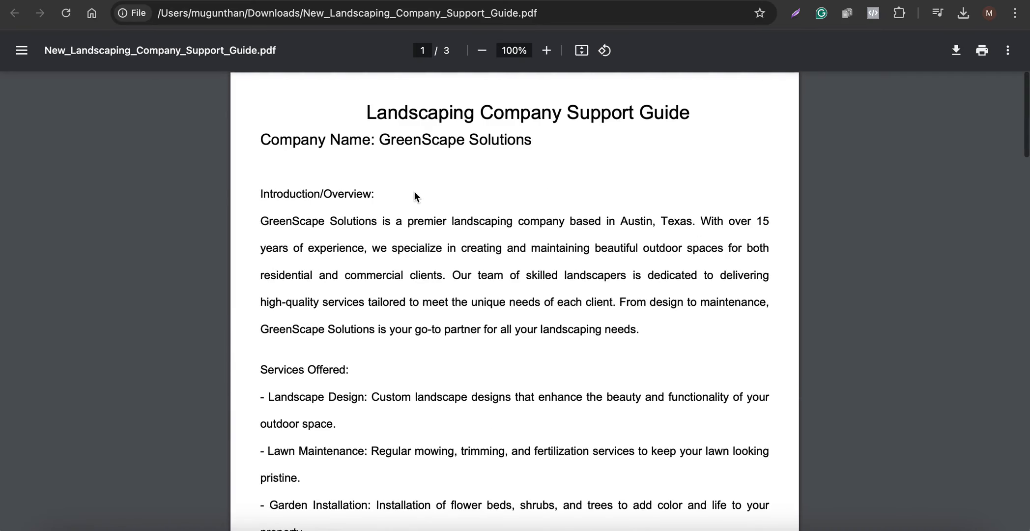
left_click_drag(383, 140, 550, 141)
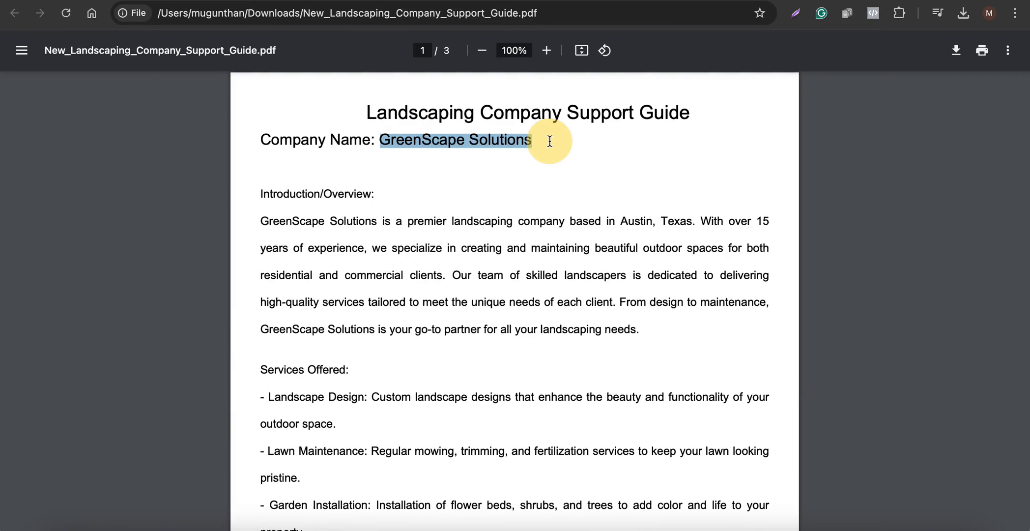
scroll(498, 361, "down", 1)
scroll(498, 360, "down", 11)
scroll(497, 360, "up", 11)
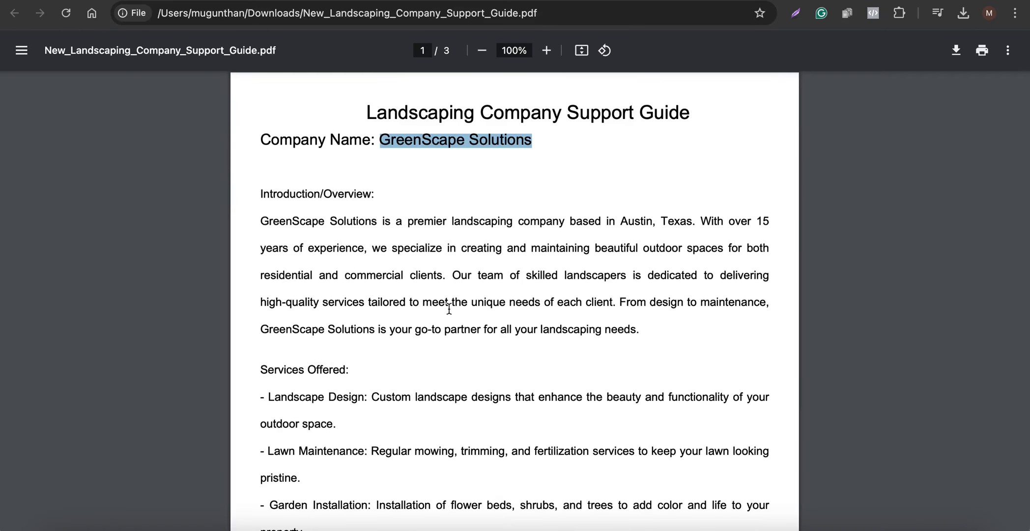
left_click_drag(262, 222, 376, 221)
right_click(369, 223)
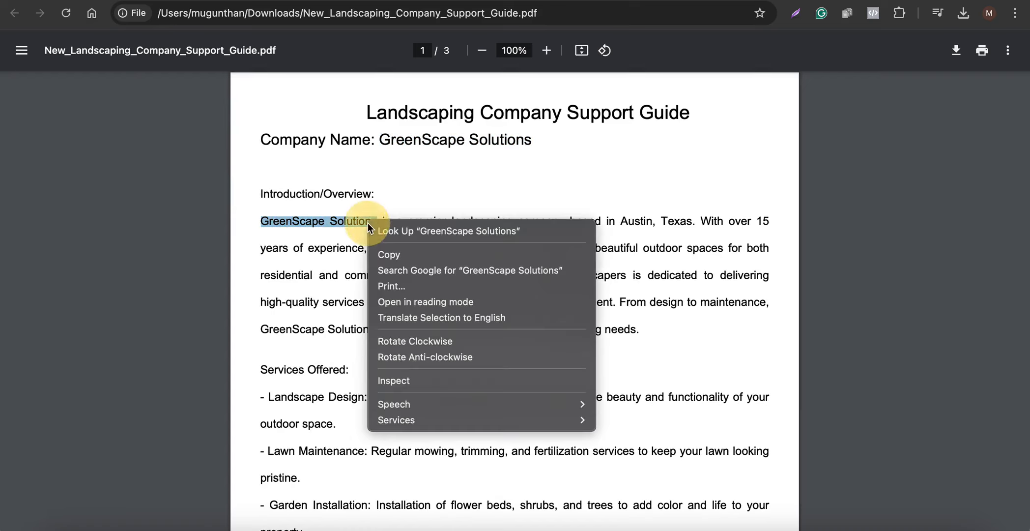
left_click(415, 256)
Return to the Chatic Media flows and rename the duplicated template flow as GreenScape Solutions AI BOT.
left_click(506, 0)
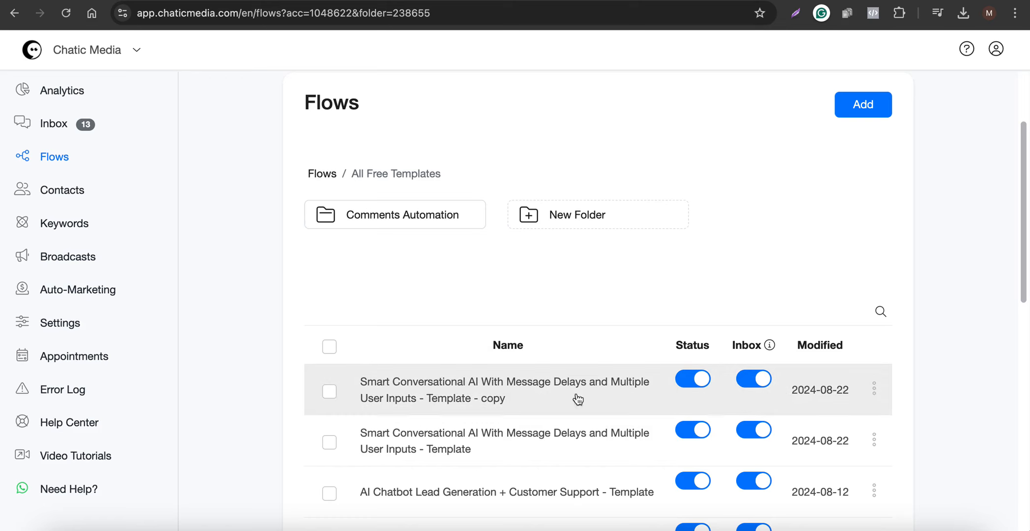
left_click(874, 389)
left_click(808, 313)
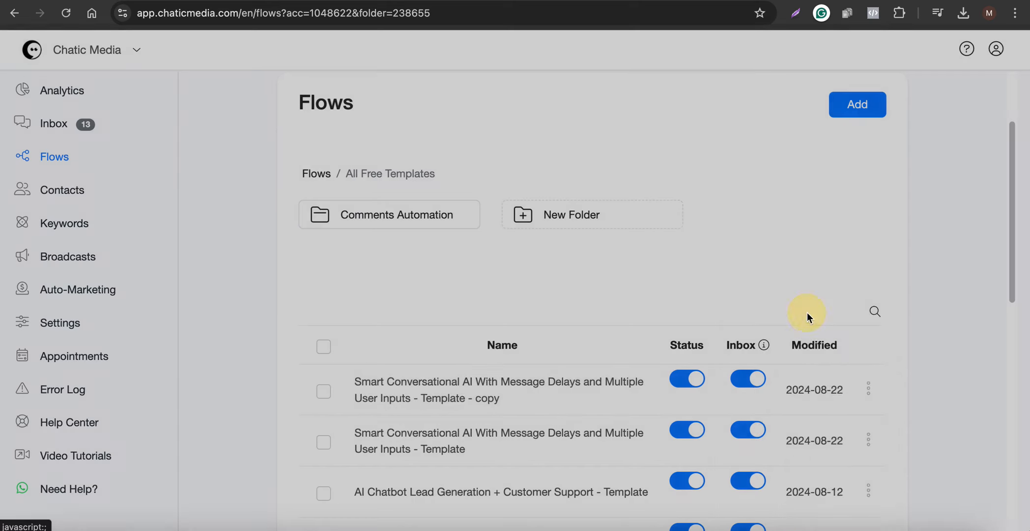
triple_click(436, 129)
key("ctrl+v")
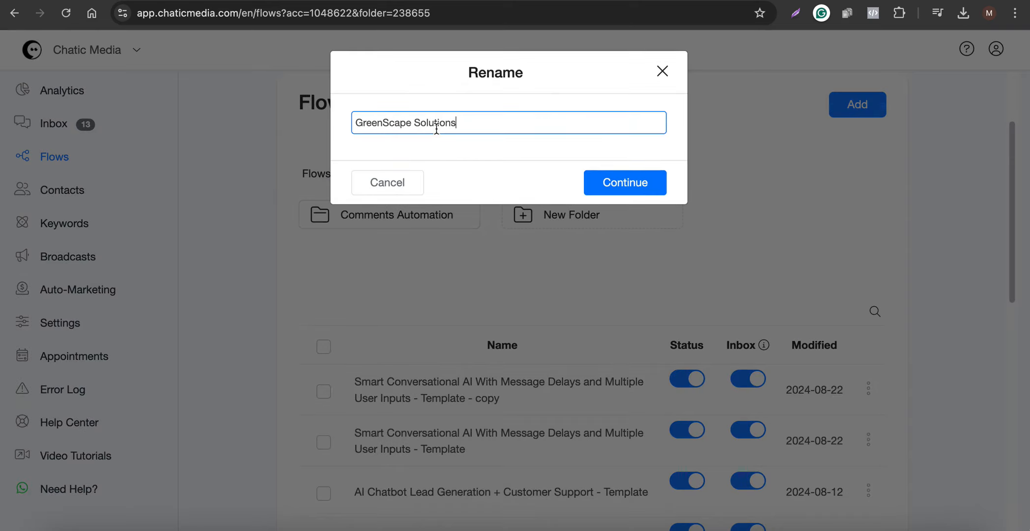
type("AI BOT")
left_click(650, 180)
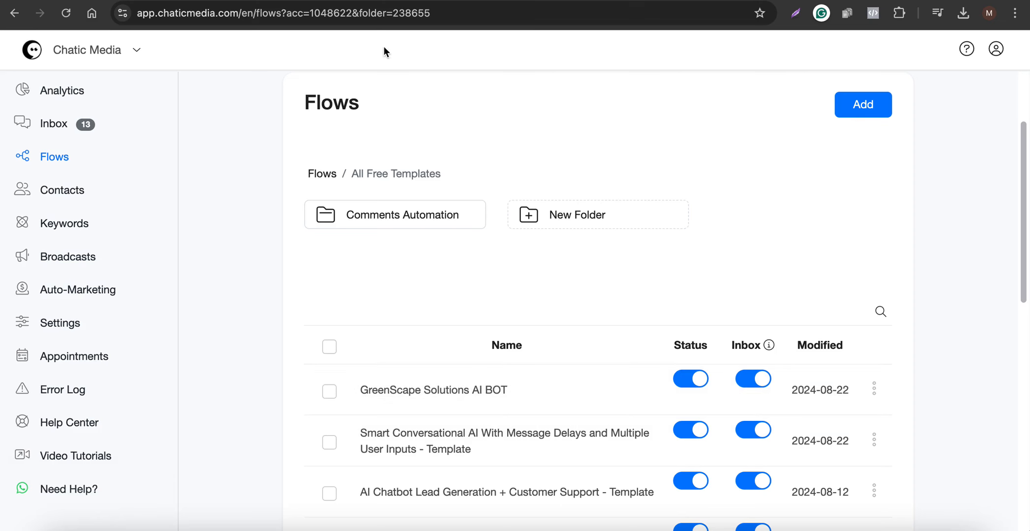
Open the OpenAI ChatGPT integration options in the account settings.
left_click(346, 1)
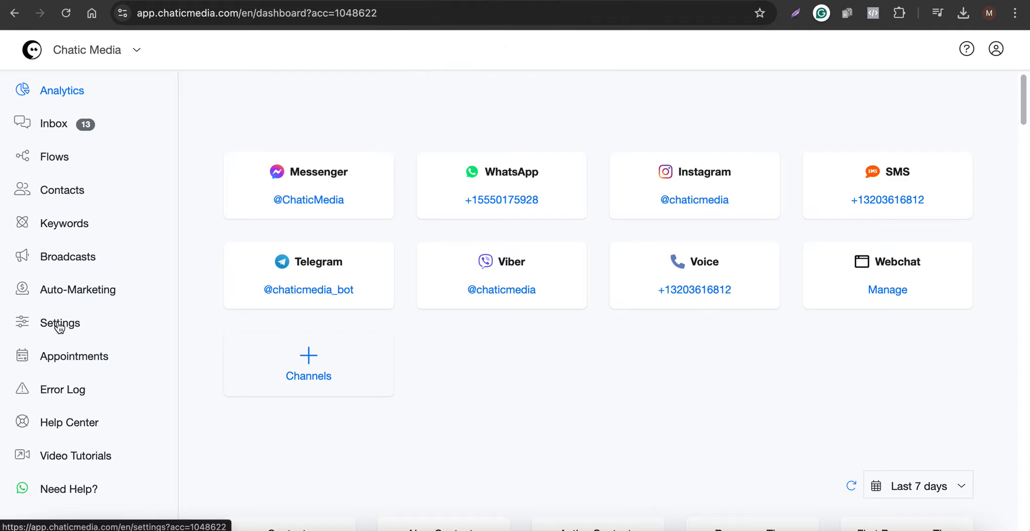
left_click(59, 324)
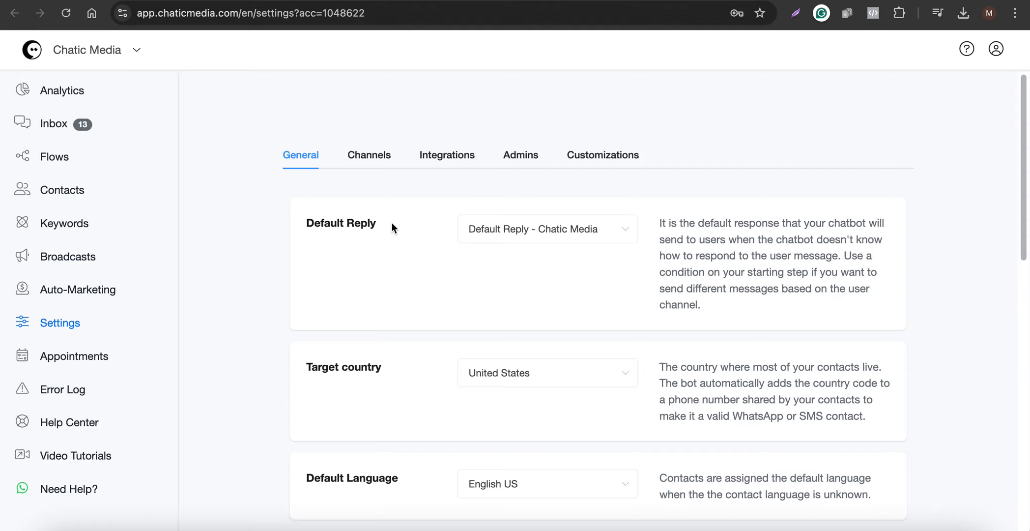
left_click(435, 154)
scroll(417, 358, "down", 2)
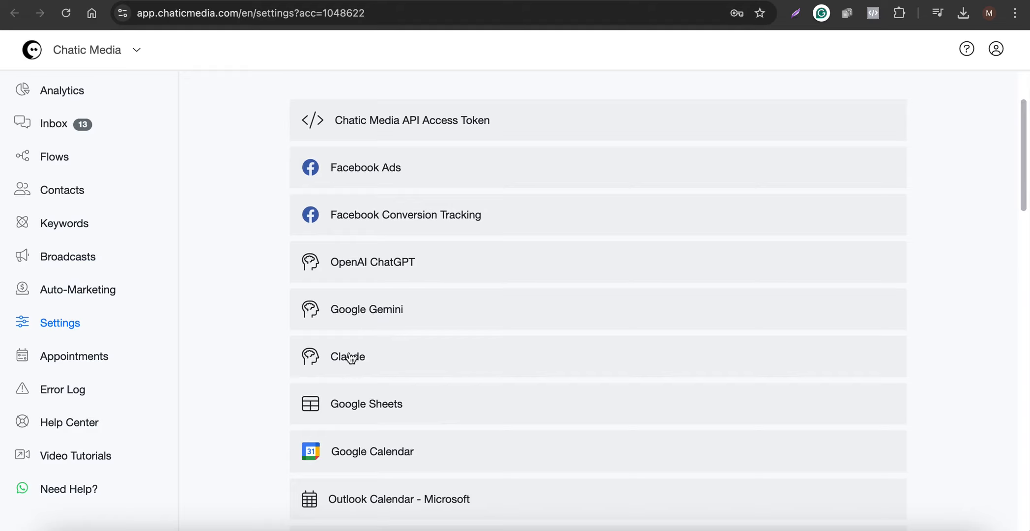
left_click(388, 269)
scroll(381, 295, "down", 6)
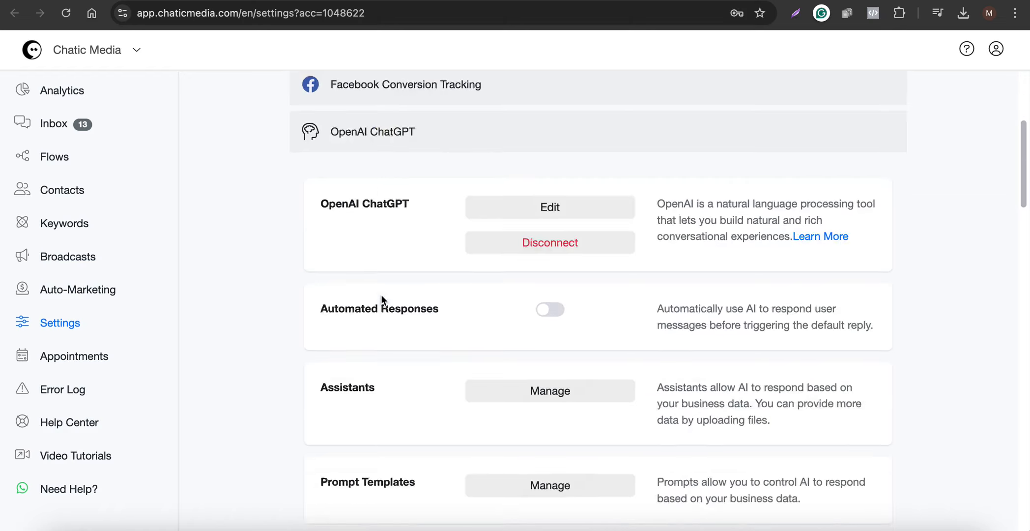
Open the OpenAI assistants management and create a new assistant named GreenScape Solutions.
scroll(348, 371, "up", 4)
left_click_drag(384, 385, 304, 382)
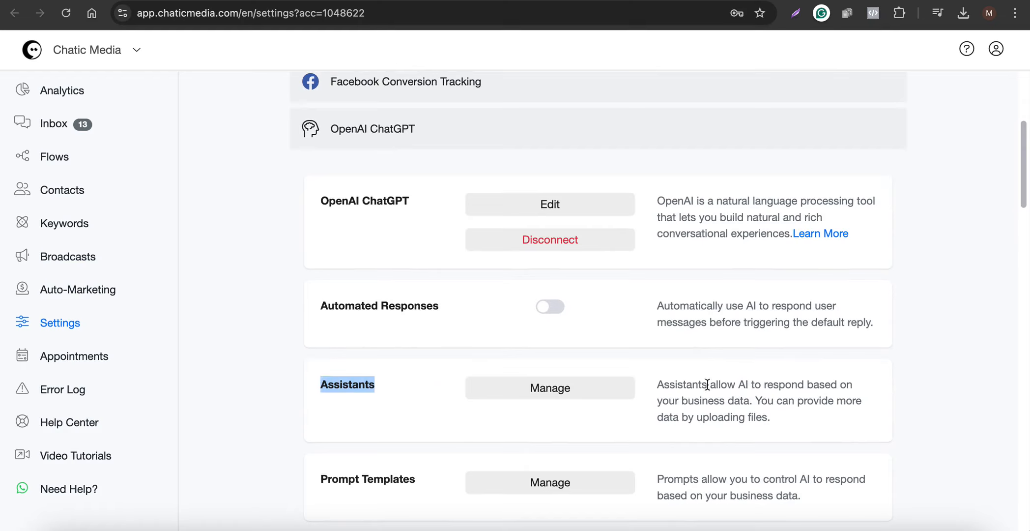
left_click_drag(741, 401, 869, 431)
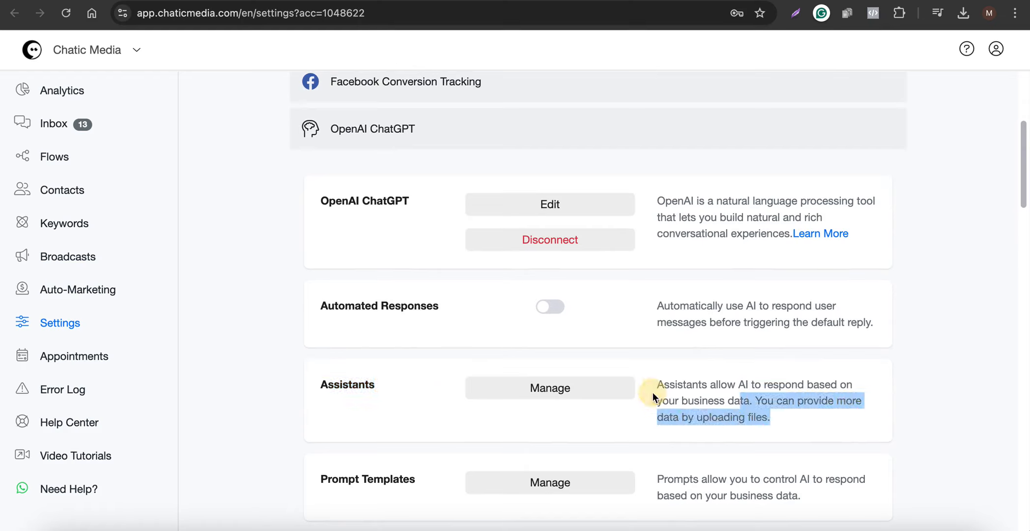
left_click(540, 393)
left_click(870, 178)
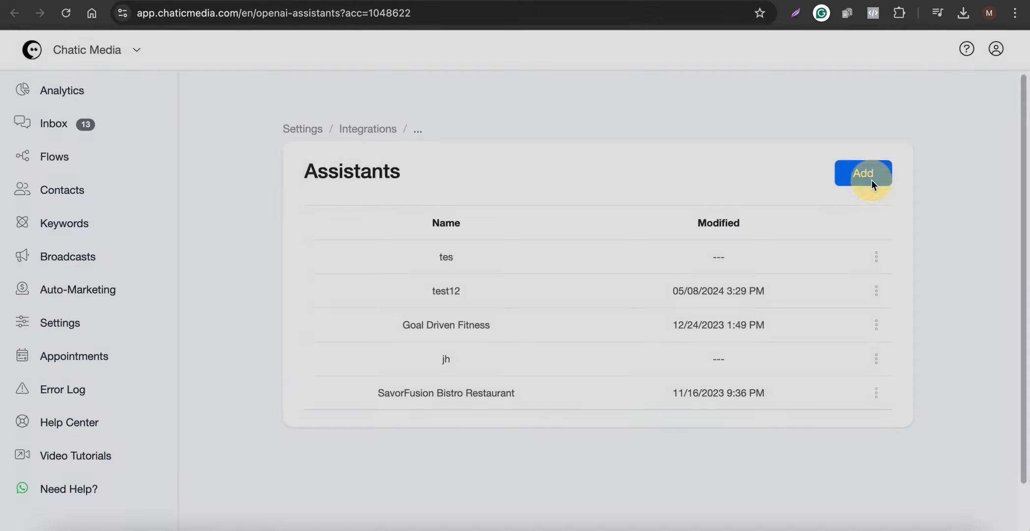
left_click(392, 123)
type("GreenScape Solutions")
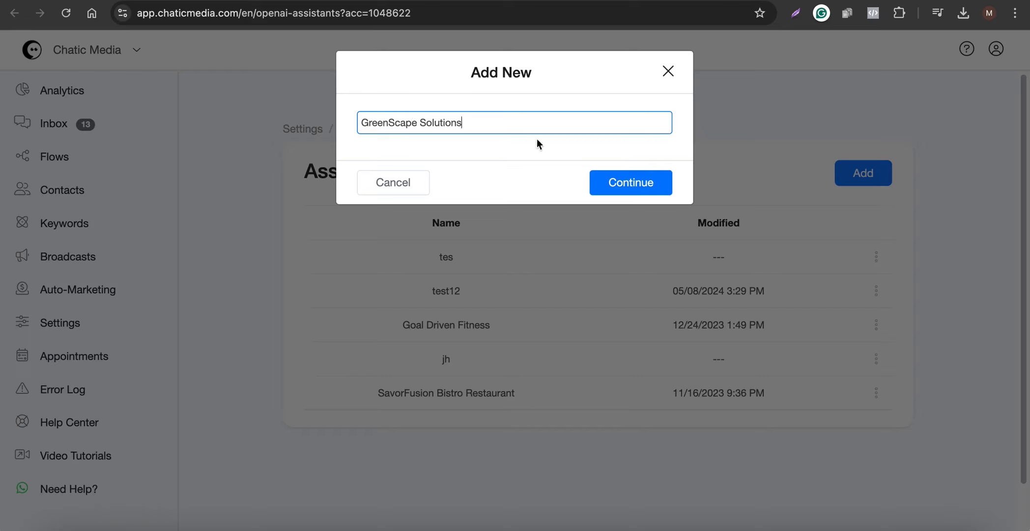
left_click(619, 180)
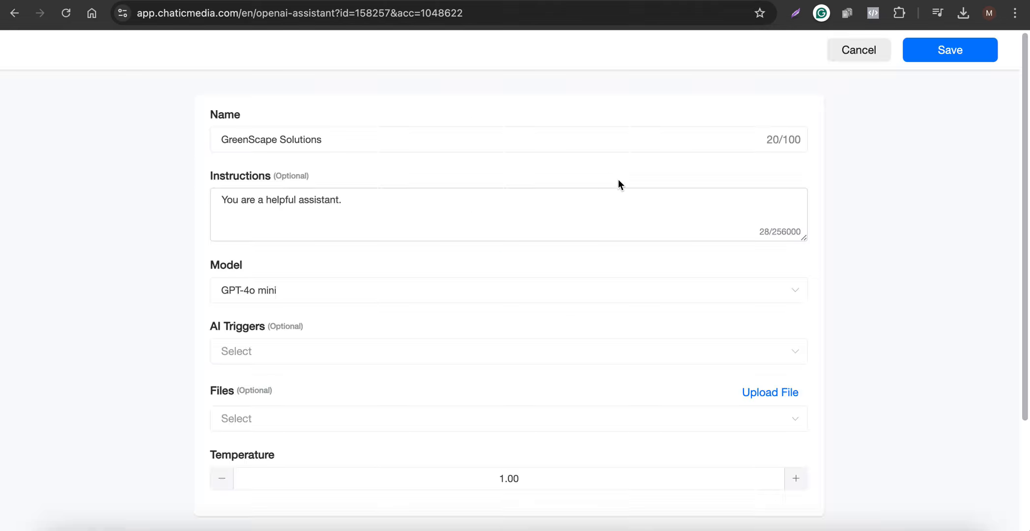
Upload New_Landscaping_Company_Support_Guide.pdf from Downloads to the GreenScape Solutions assistant's files.
scroll(313, 237, "down", 3)
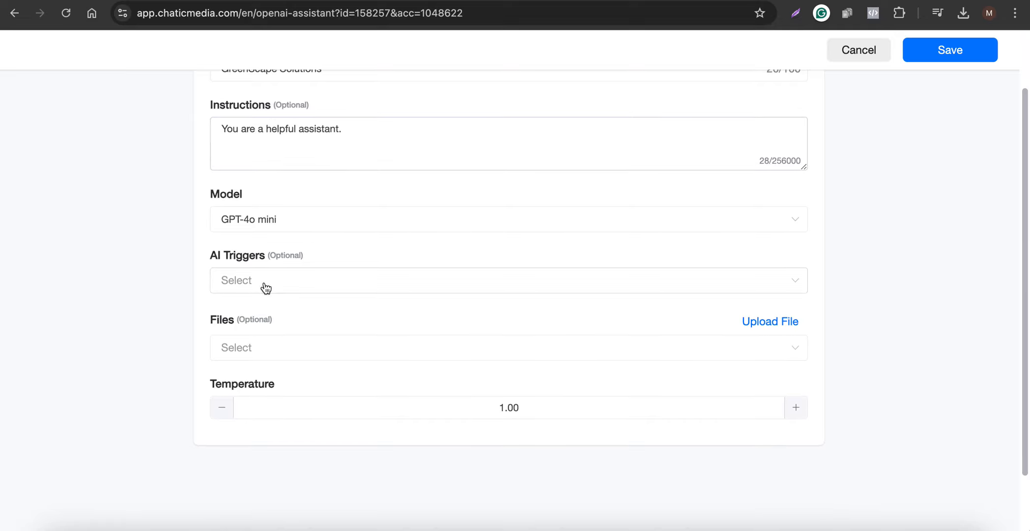
left_click_drag(194, 322, 323, 328)
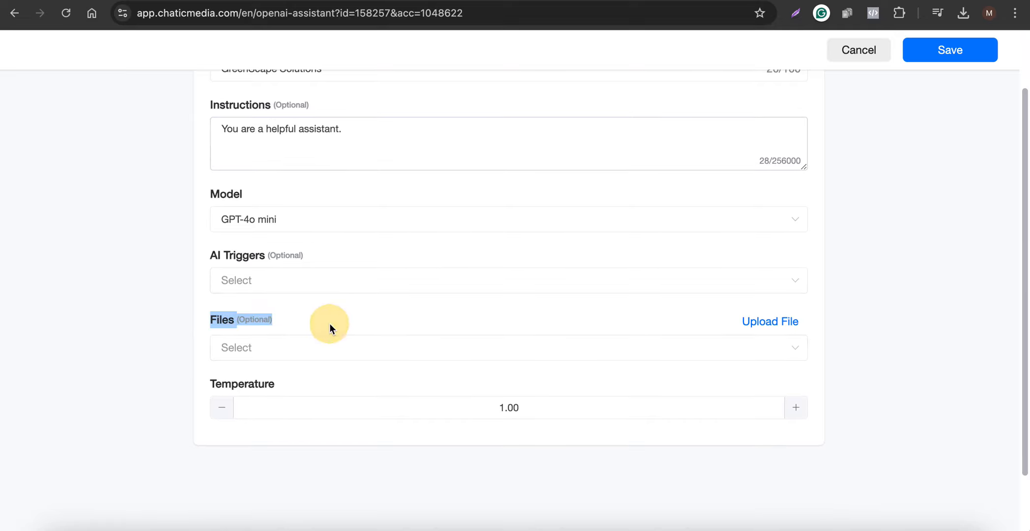
left_click(779, 327)
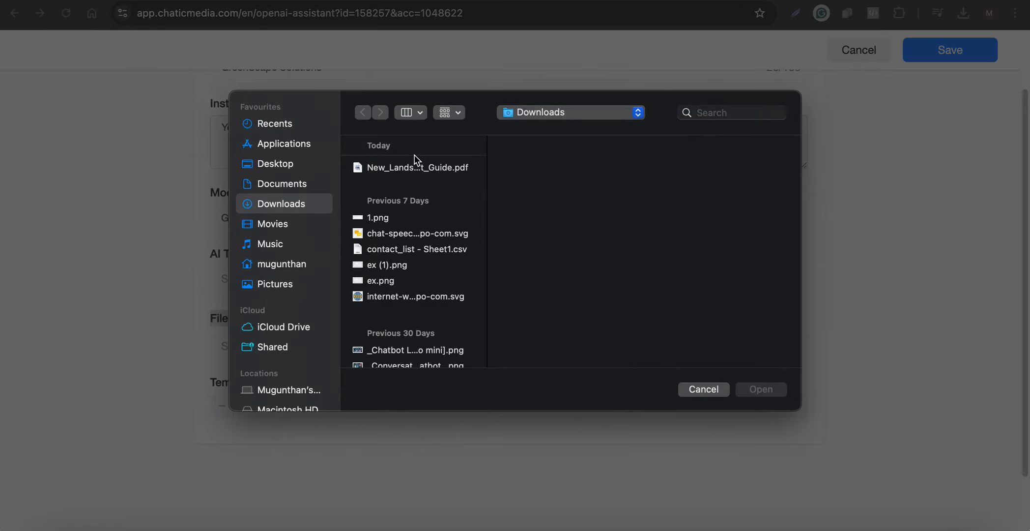
left_click(420, 167)
left_click(761, 389)
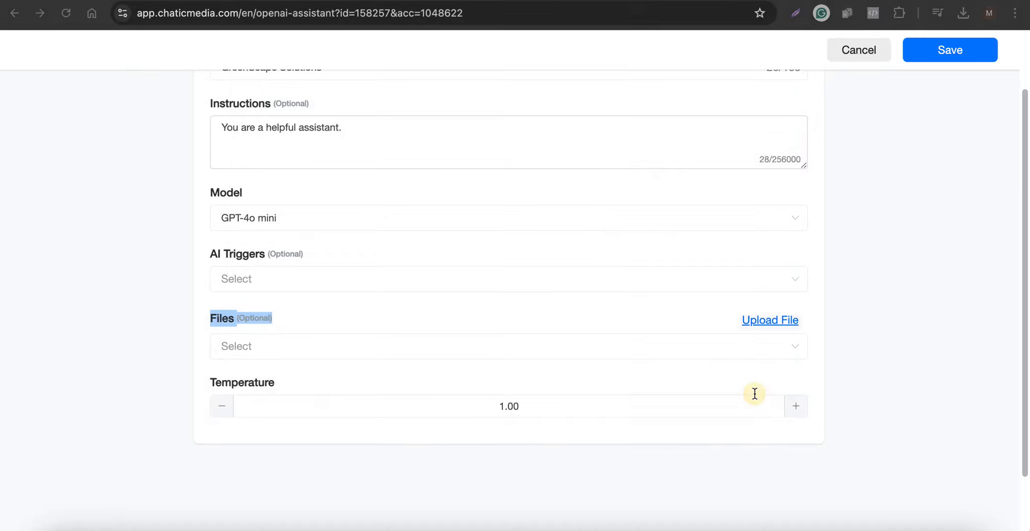
left_click(275, 0)
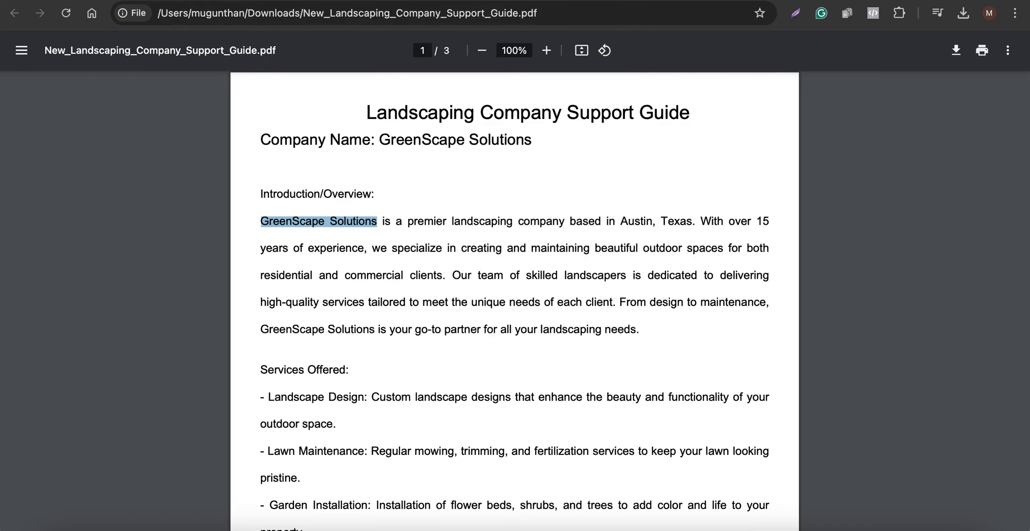
left_click(511, 1)
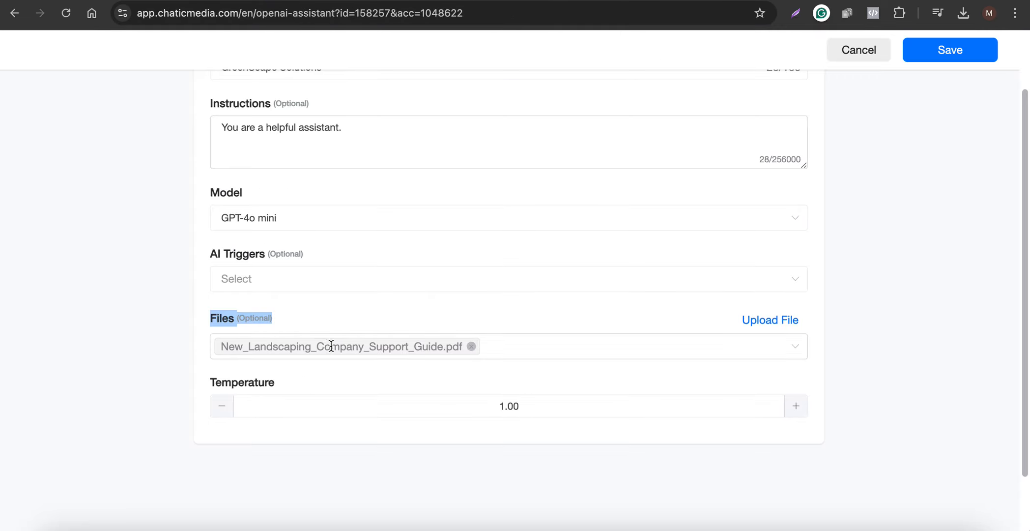
Set the assistant's temperature to 0.10.
double_click(548, 407)
scroll(492, 406, "up", 1)
scroll(467, 406, "up", 1)
left_click(219, 441)
left_click(218, 441)
left_click(219, 441)
left_click(219, 441)
left_click(218, 441)
left_click(218, 441)
left_click(219, 441)
left_click(219, 441)
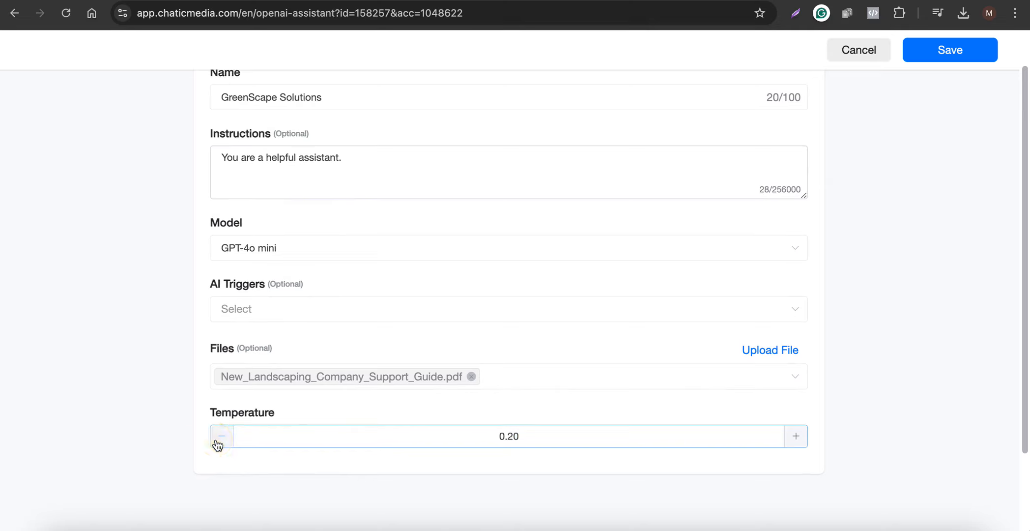
left_click(217, 440)
scroll(467, 401, "up", 2)
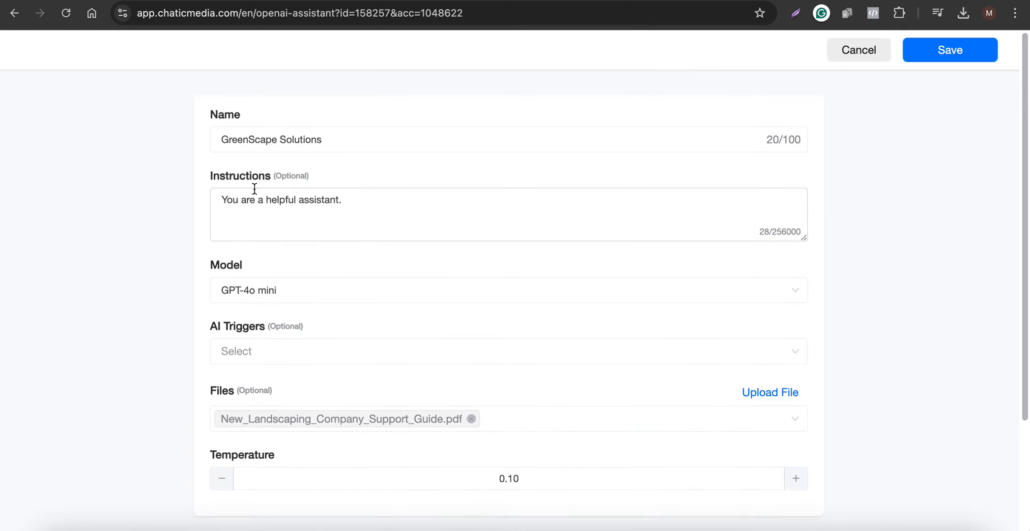
Set the assistant's instructions to "You are a helpful assistant to GreenScape Solutions. Respond to Customer's a question in just 1-2 sentences." and save the assistant.
left_click_drag(469, 202, 172, 195)
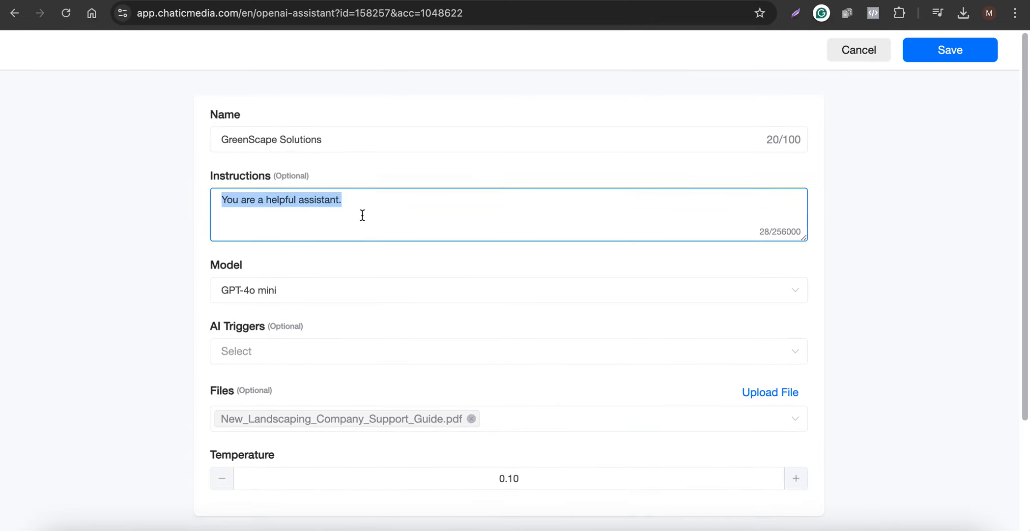
left_click(391, 201)
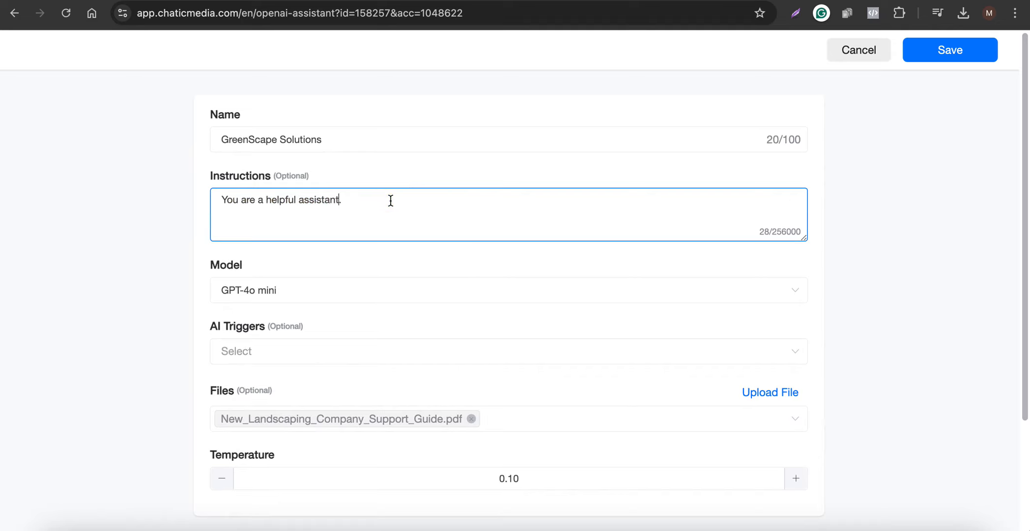
type("to")
type("GreenScape Solutions")
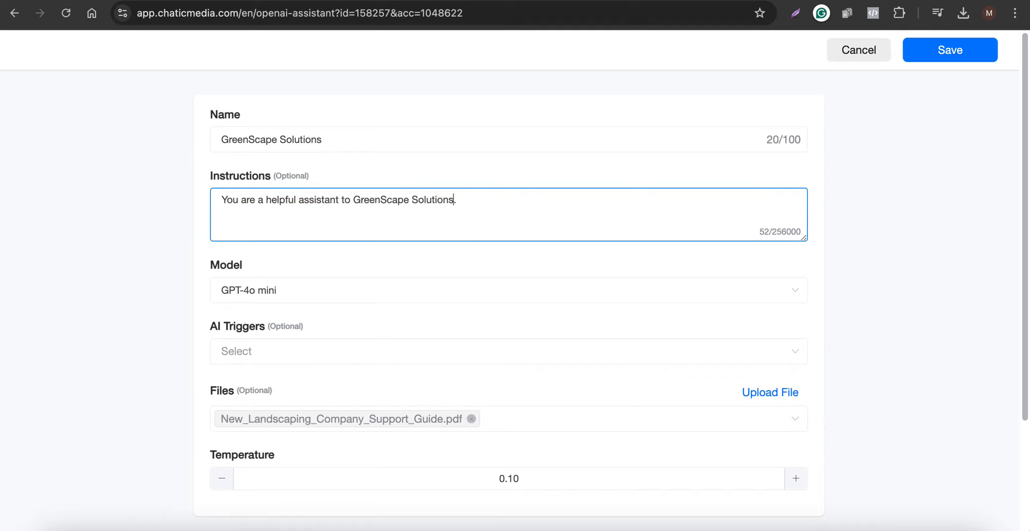
key("F5")
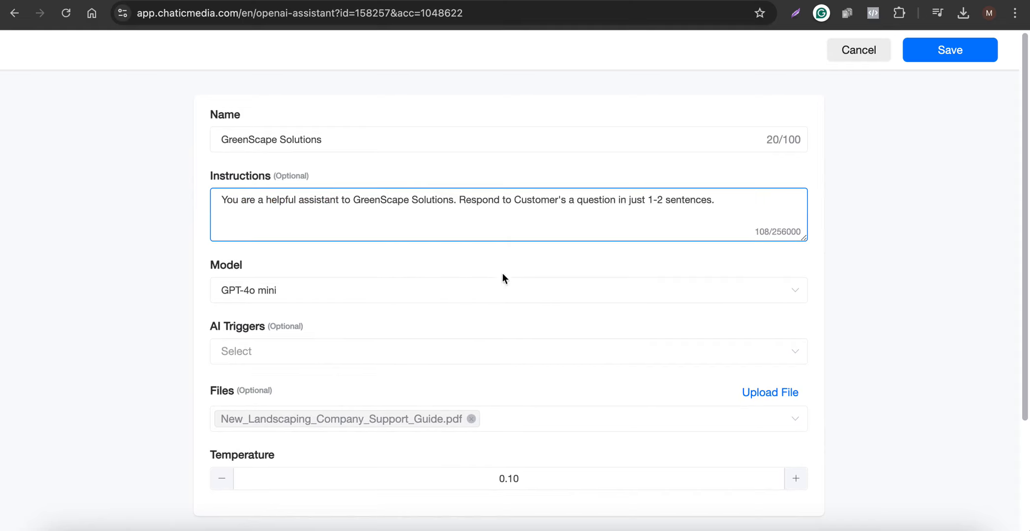
scroll(377, 369, "down", 2)
scroll(378, 368, "up", 2)
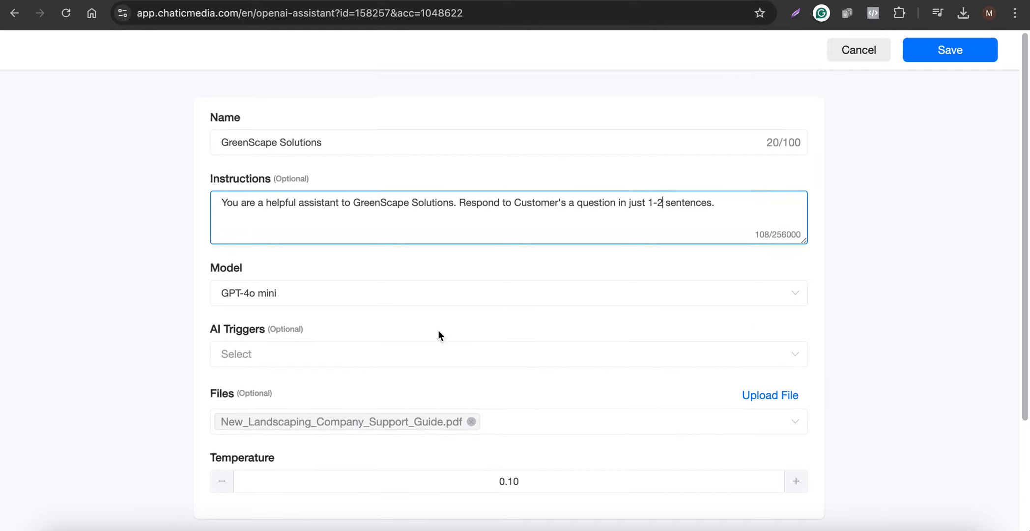
left_click(971, 58)
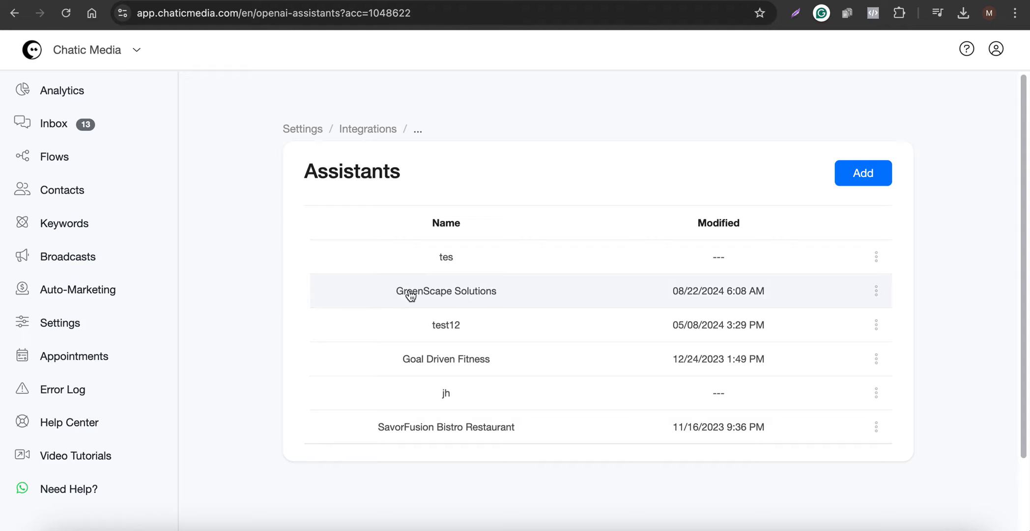
Open the GreenScape Solutions AI BOT flow and review the prompt in the Business Information node's OpenAI action.
left_click(623, 2)
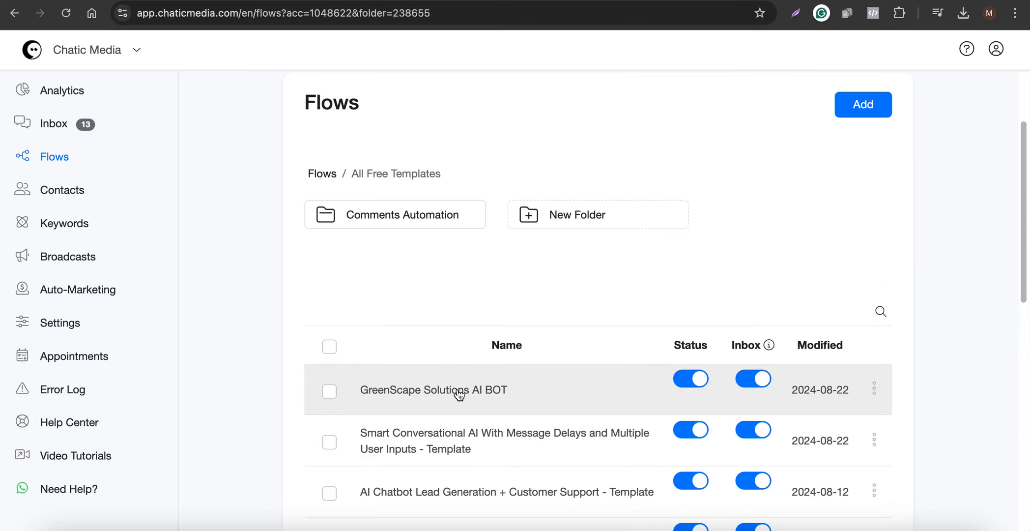
left_click(459, 393)
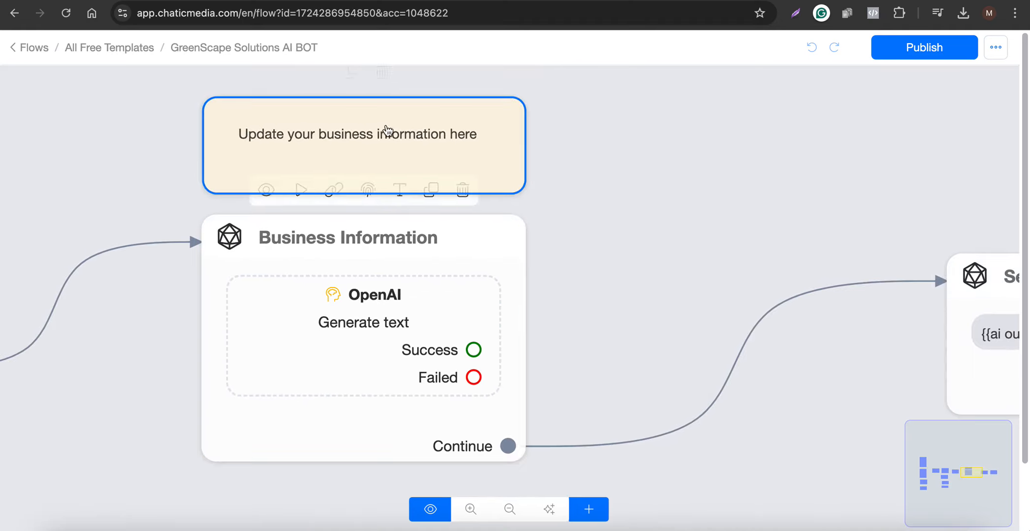
left_click(430, 326)
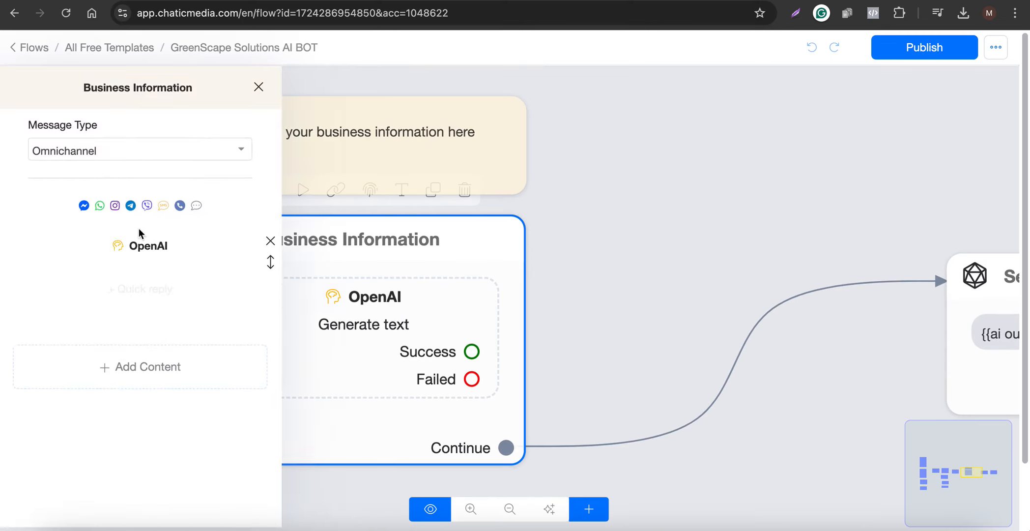
left_click(138, 249)
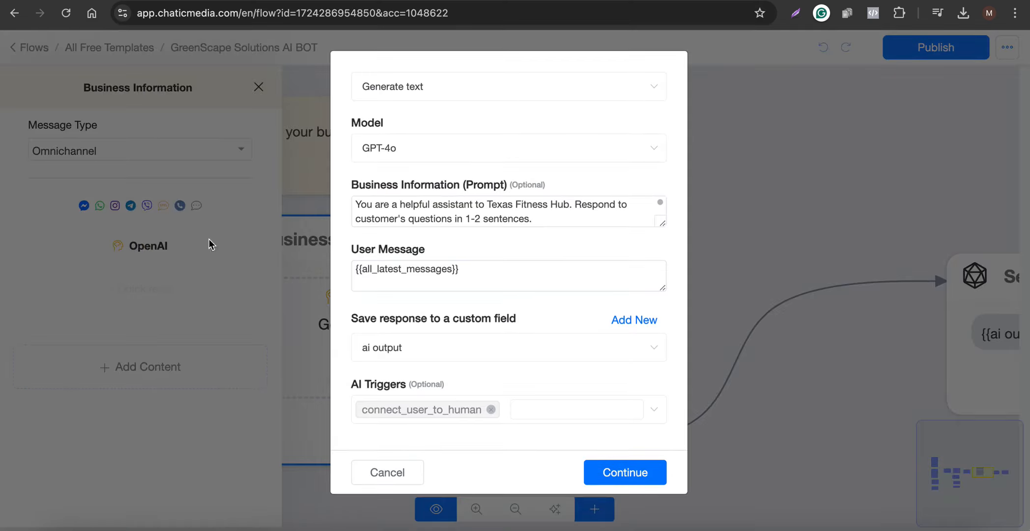
scroll(559, 354, "down", 10)
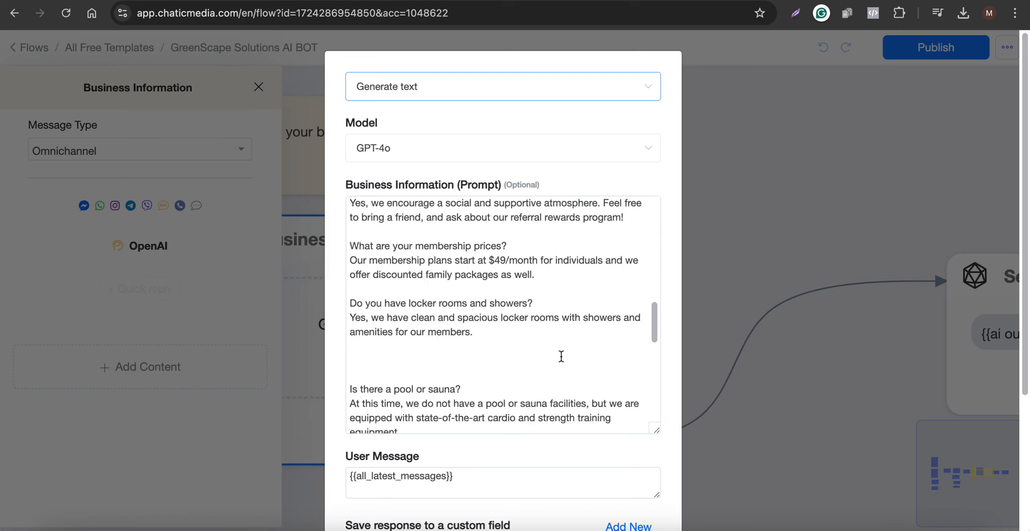
scroll(561, 356, "up", 10)
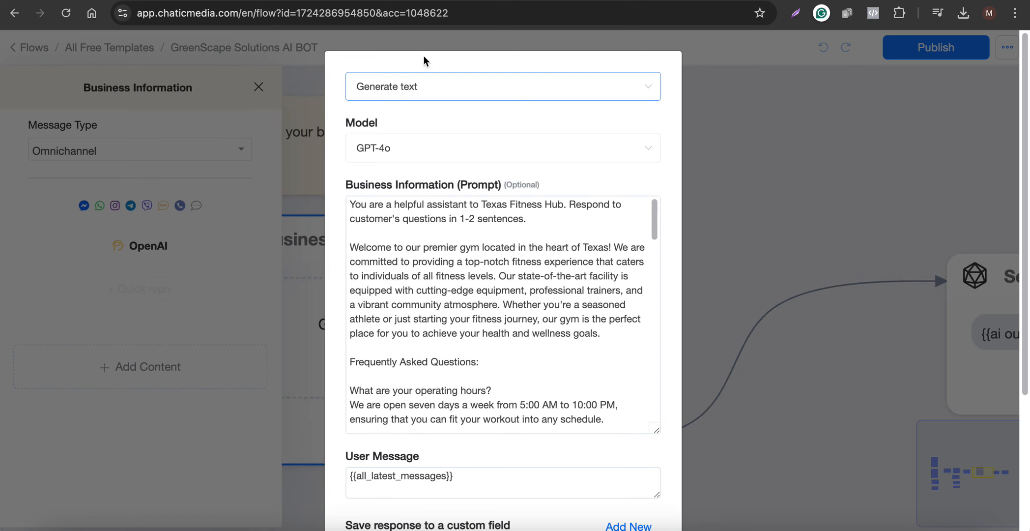
Change the OpenAI action to Generate text - Assistant and select the GreenScape Solutions assistant.
left_click(402, 93)
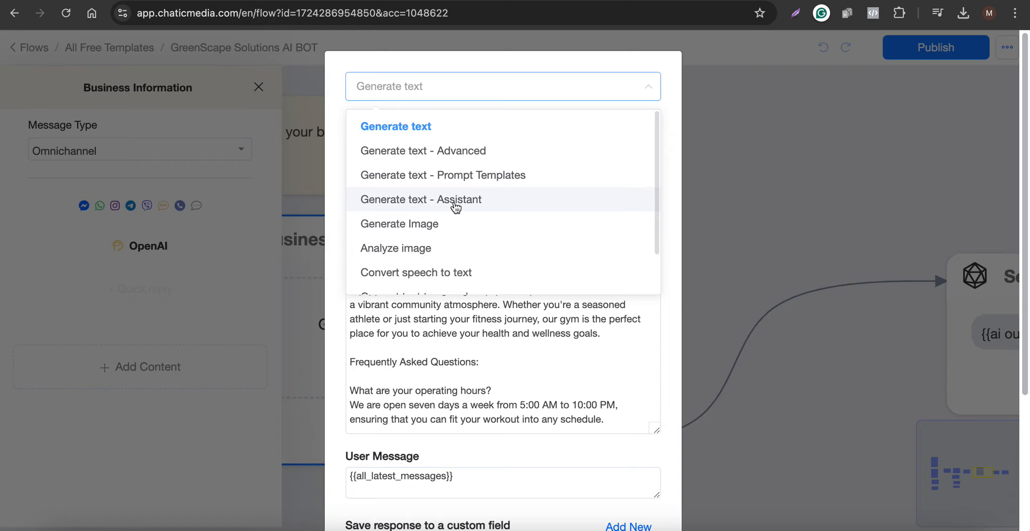
left_click(454, 203)
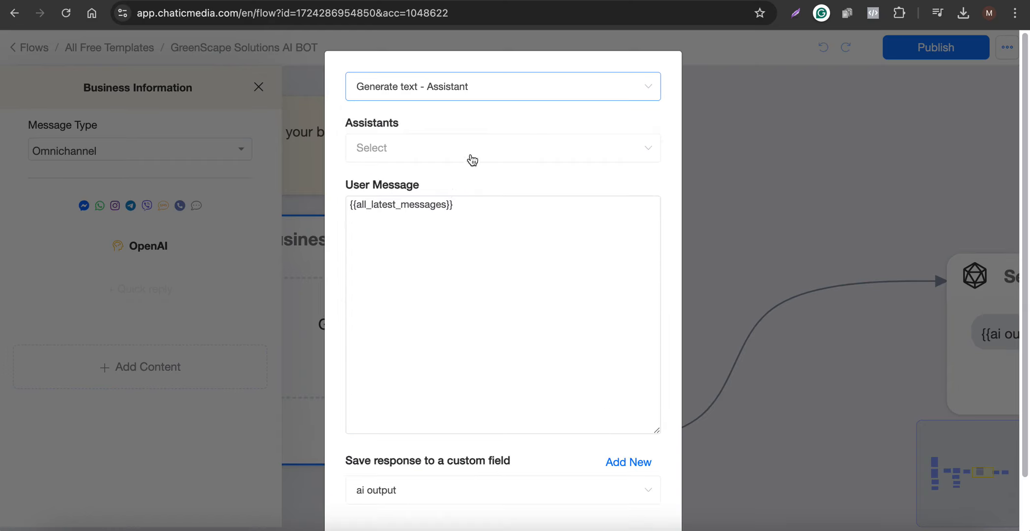
left_click(394, 148)
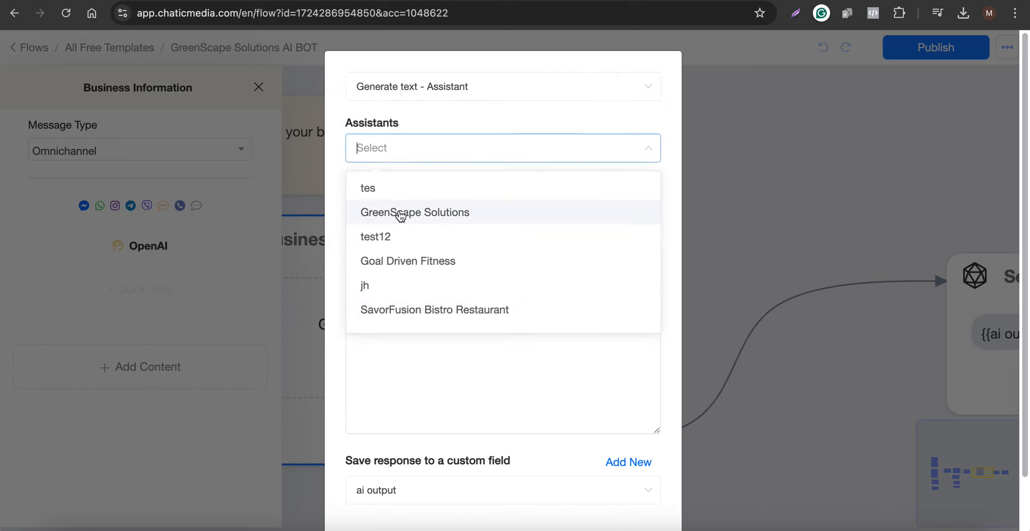
left_click(424, 216)
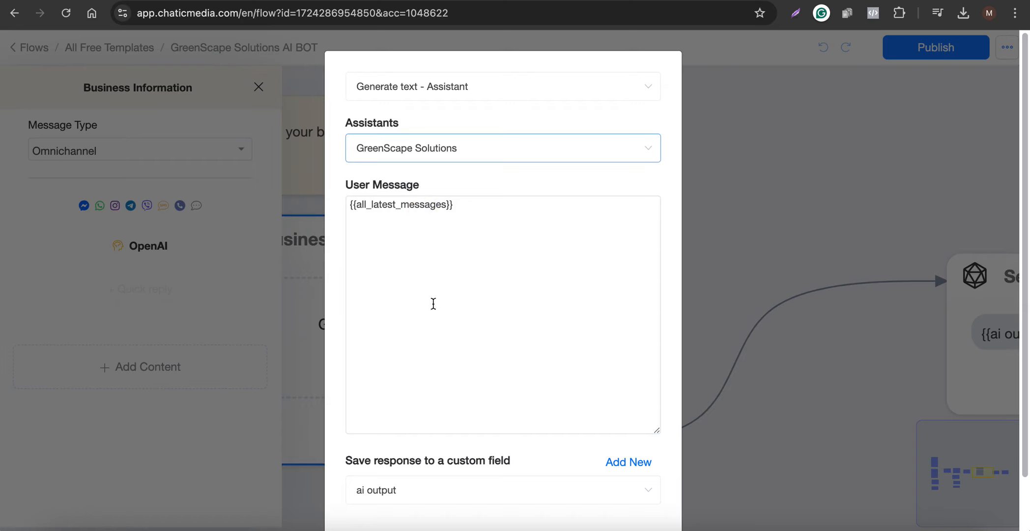
Apply the OpenAI action with {{all_latest_messages}} as the user message and ai output as the response field, and publish the flow.
left_click_drag(448, 207, 333, 191)
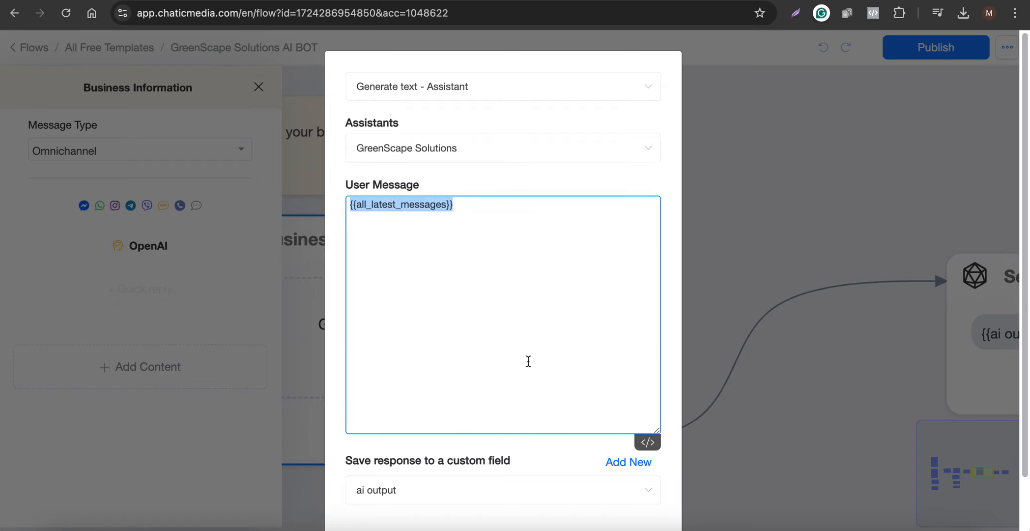
scroll(527, 363, "down", 2)
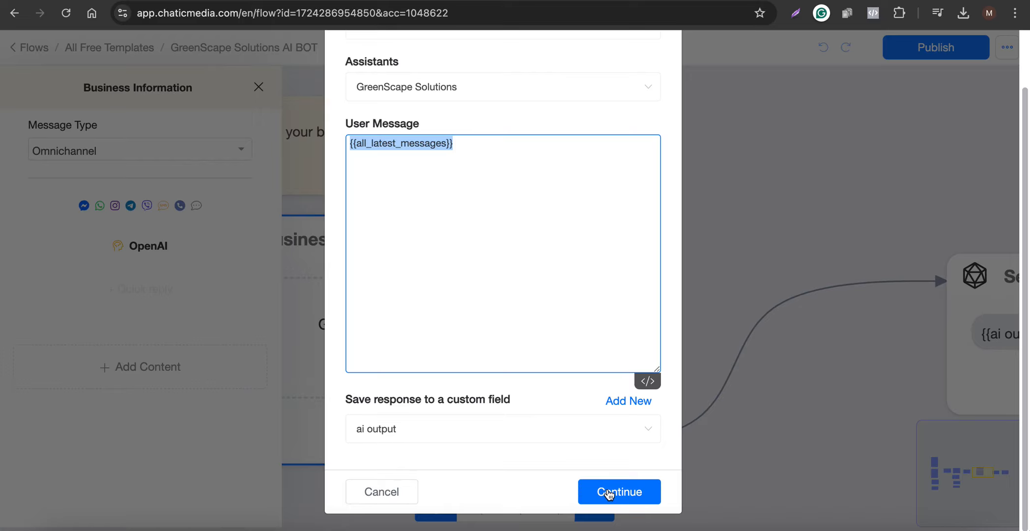
left_click(610, 493)
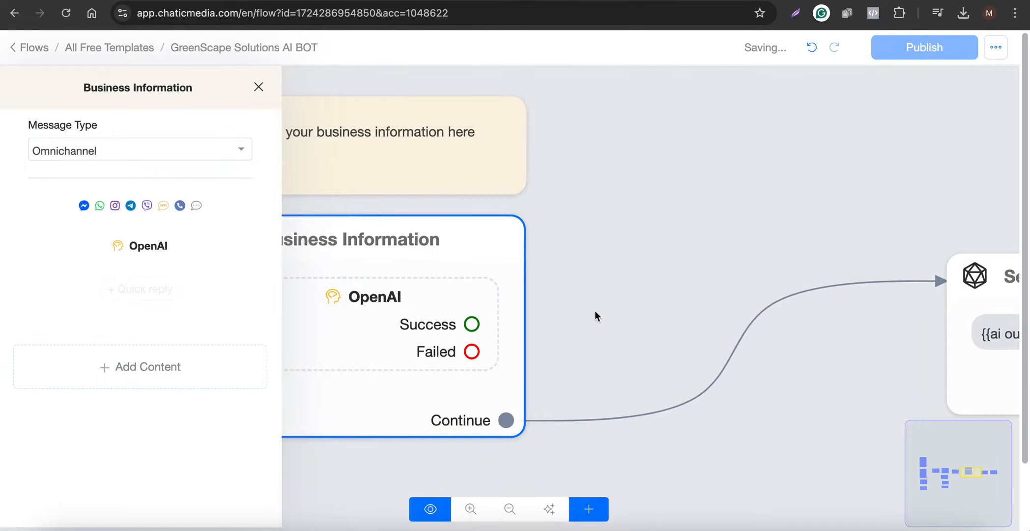
left_click(639, 273)
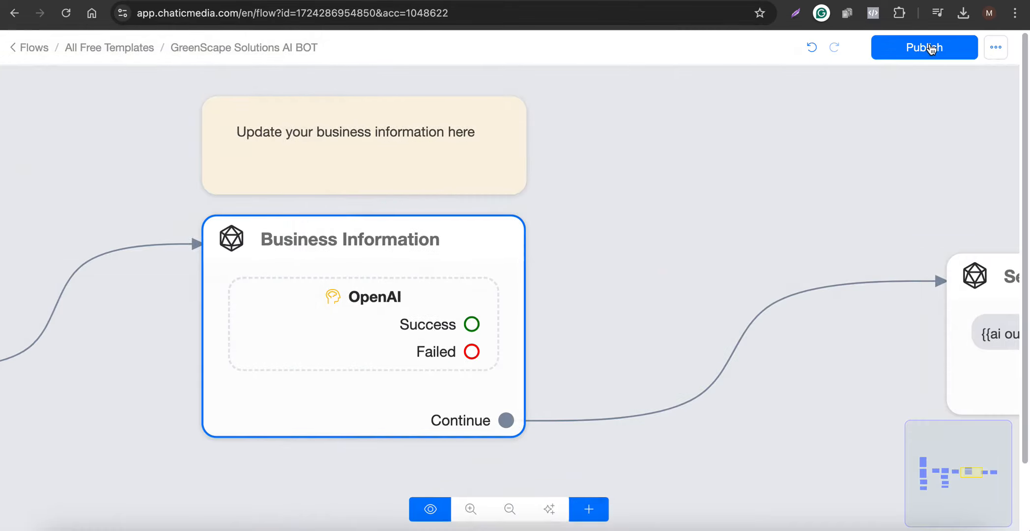
left_click(931, 48)
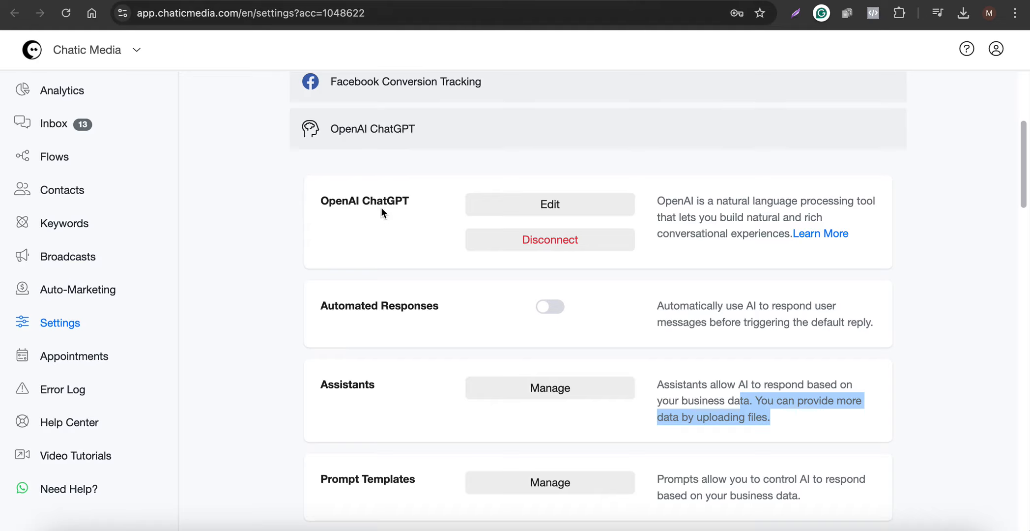
Set the account's Default Reply to the GreenScape Solutions AI BOT flow in the general settings and save.
scroll(76, 210, "down", 1)
left_click(35, 321)
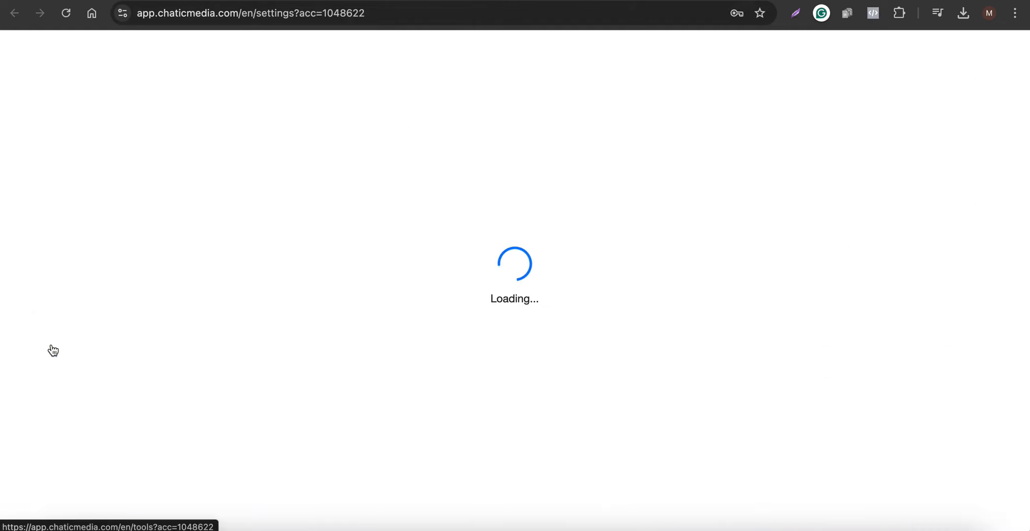
left_click(592, 228)
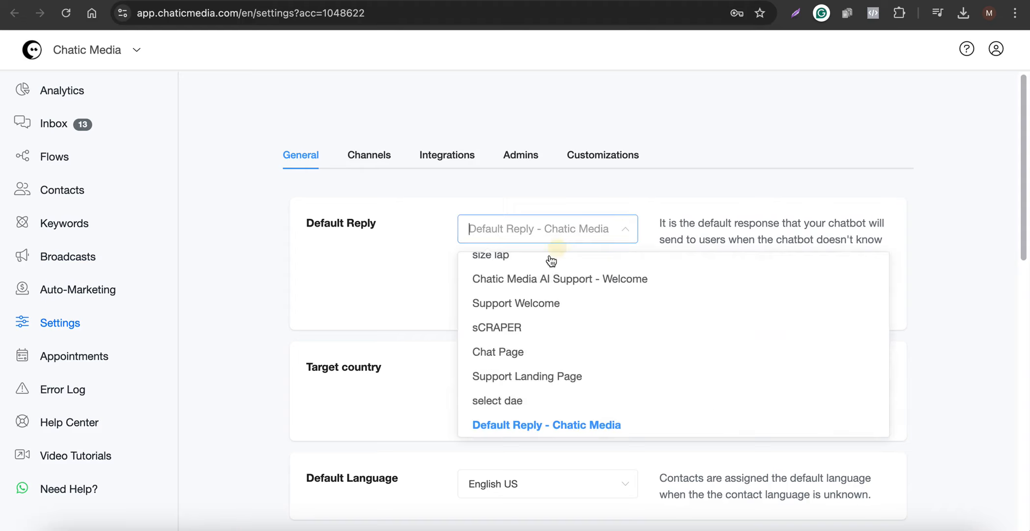
scroll(521, 295, "up", 5)
scroll(517, 302, "up", 5)
left_click(502, 294)
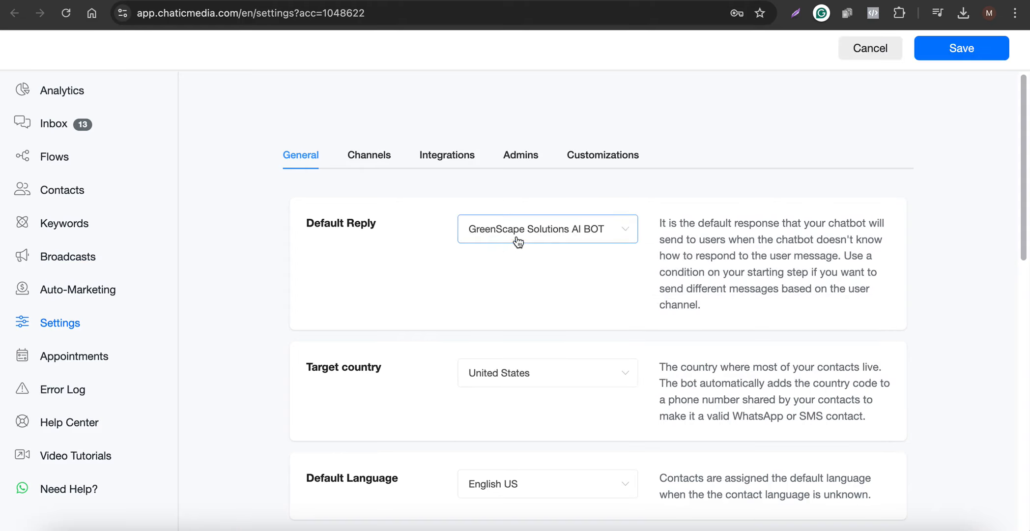
left_click(993, 57)
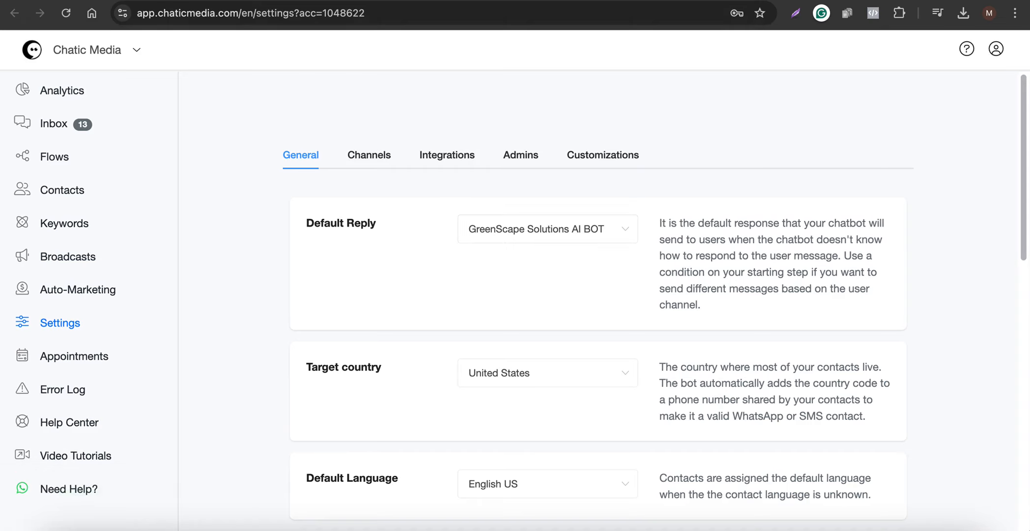
Open the Inbox in a new browser tab and switch to it.
left_click(367, 0)
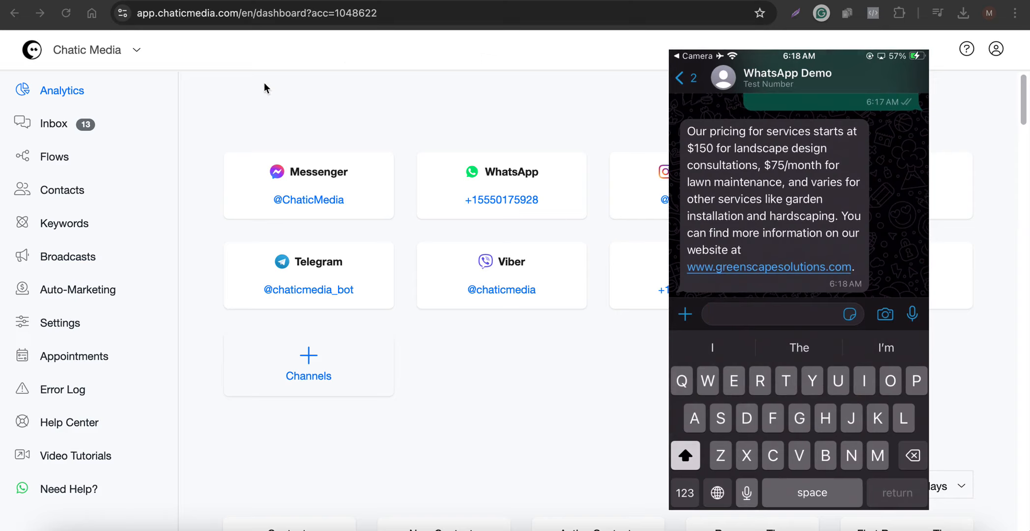
left_click(52, 123)
right_click(49, 125)
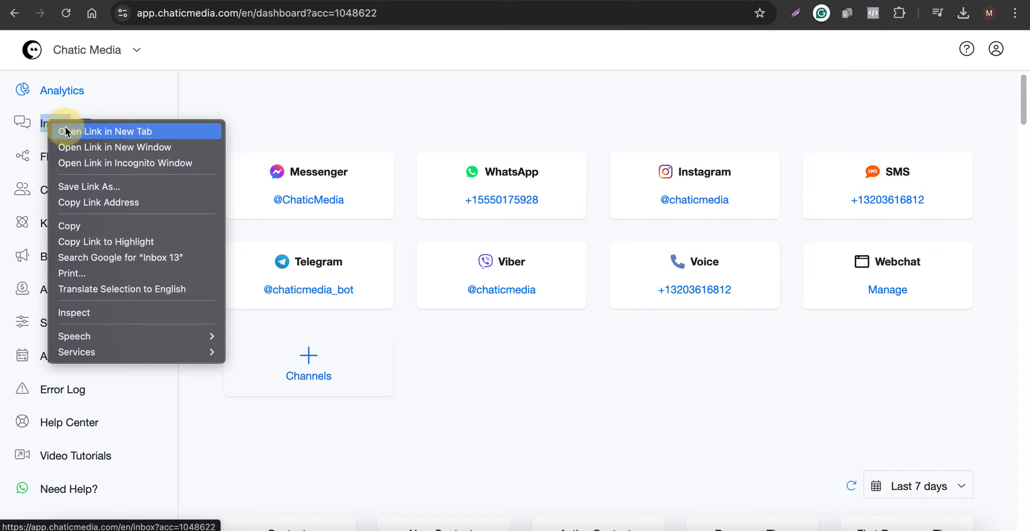
left_click(65, 127)
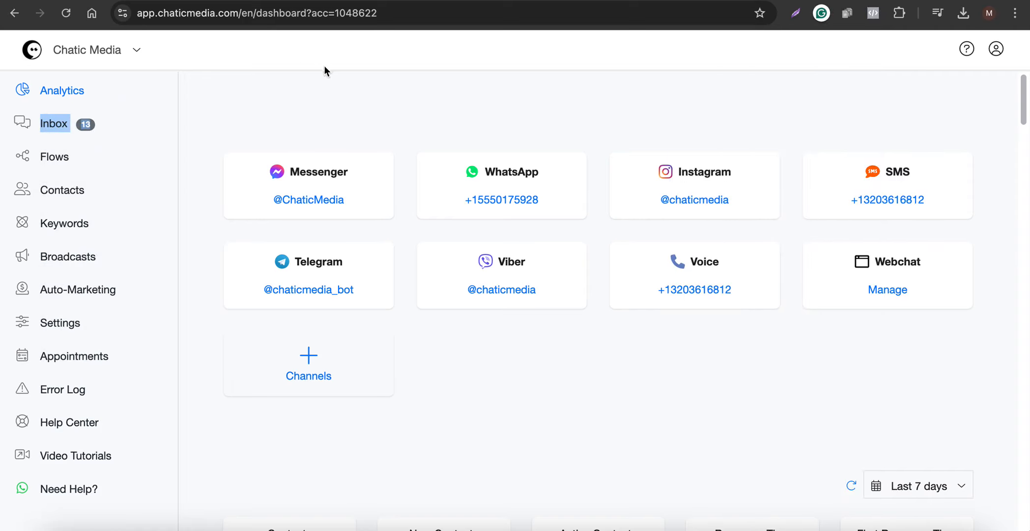
left_click(480, 2)
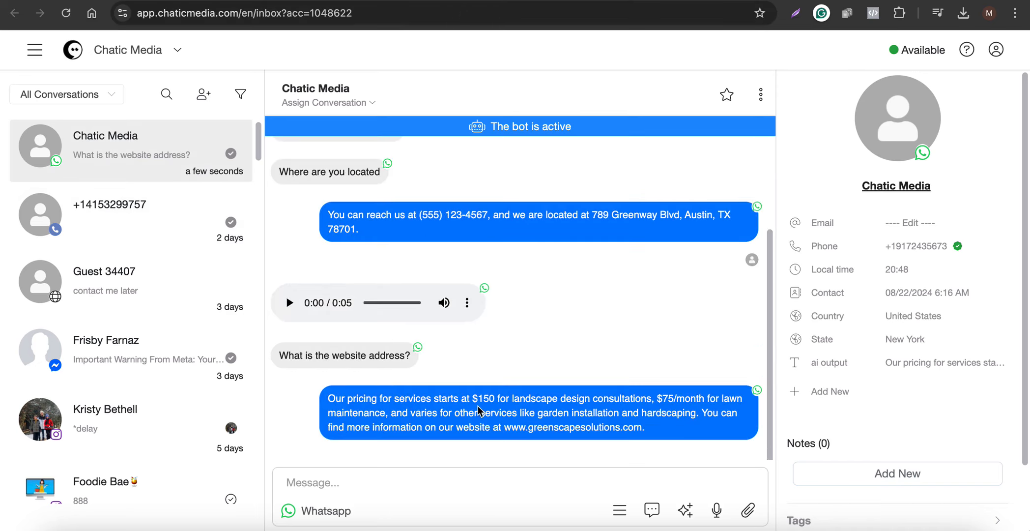
Check the bot's replies in the Chatic Media WhatsApp conversation and send the message "hi live agent is here".
scroll(547, 349, "up", 3)
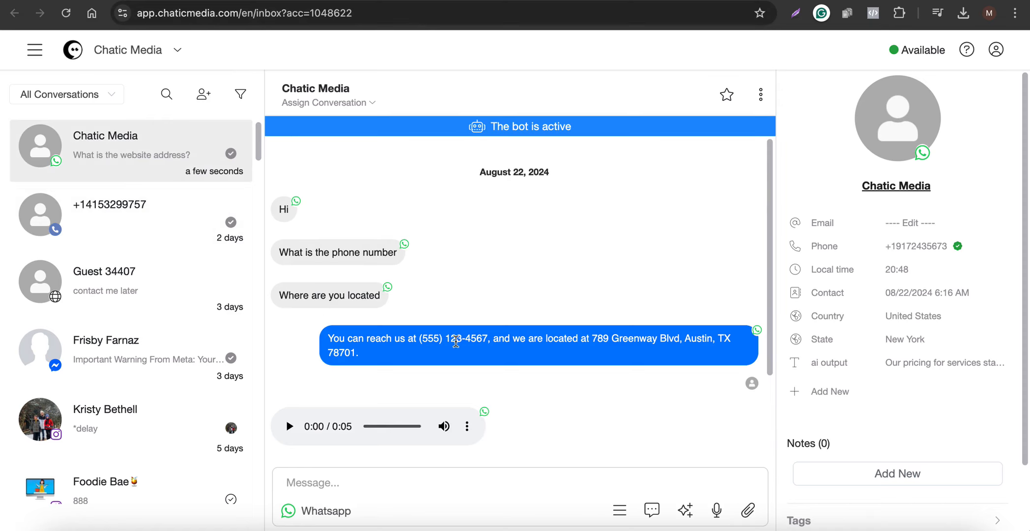
triple_click(327, 338)
scroll(383, 315, "down", 3)
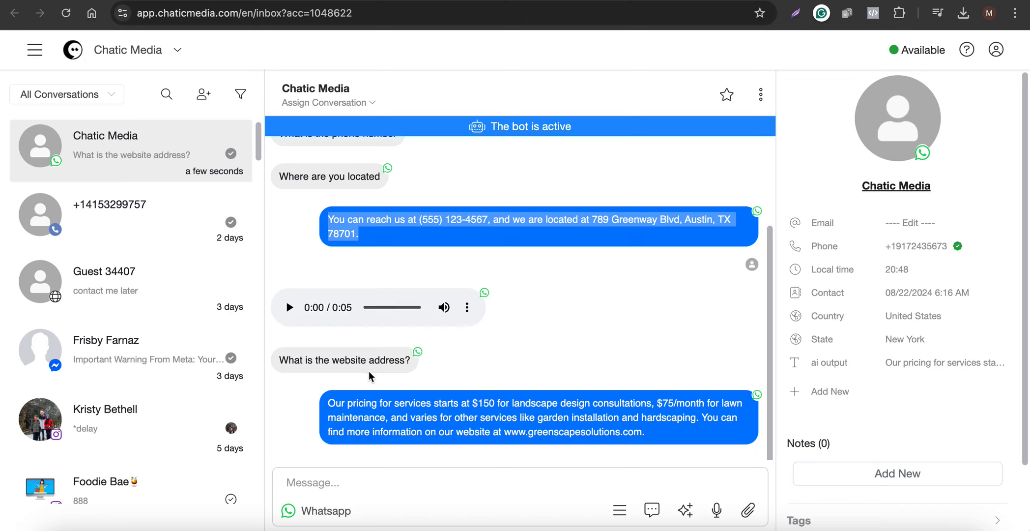
scroll(370, 377, "down", 1)
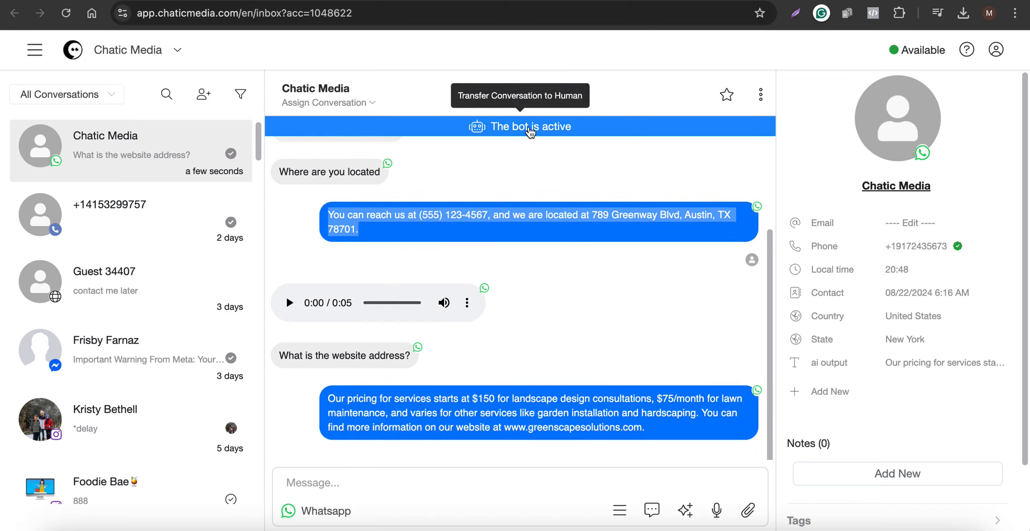
left_click(461, 236)
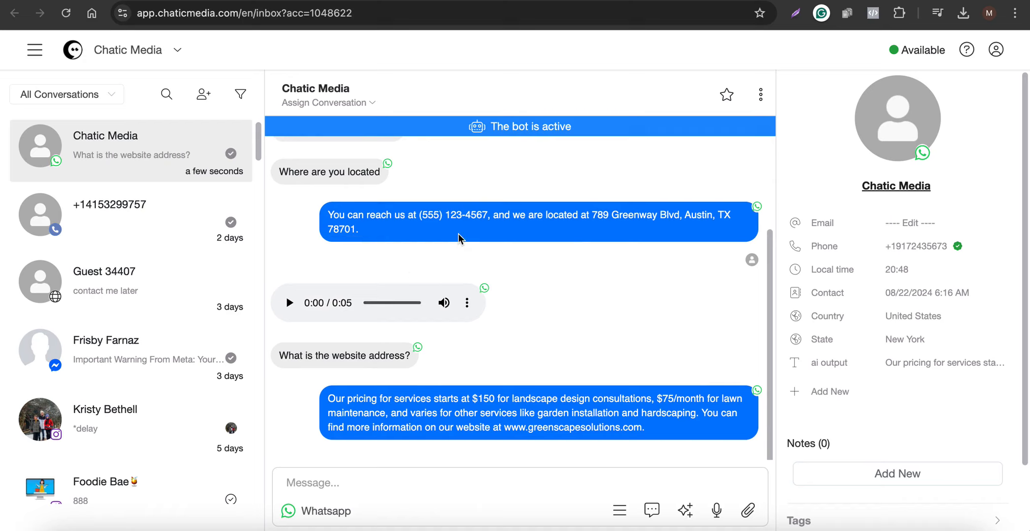
left_click(357, 481)
type("hi live agent is here")
key("Return")
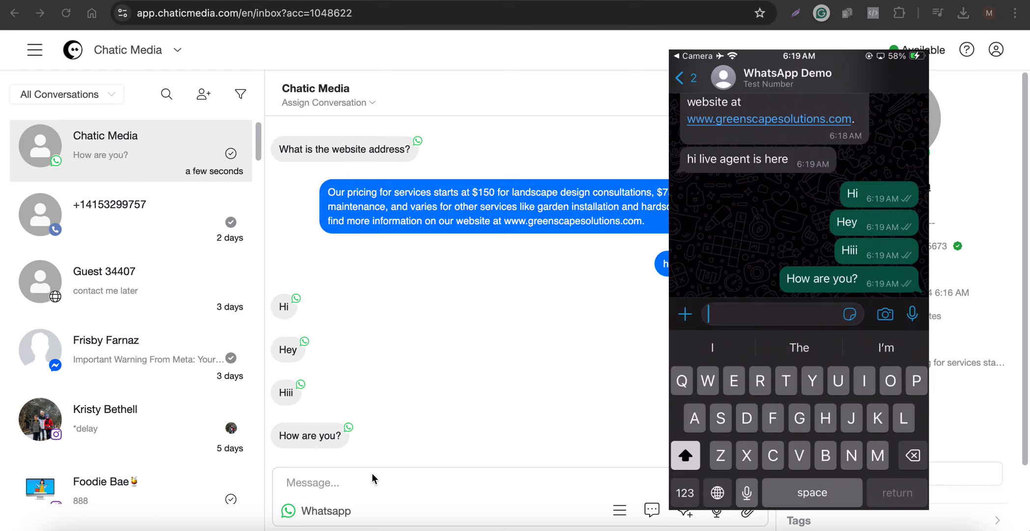
Send the message "....." in the conversation and hand the chat back to the bot.
left_click(289, 482)
type(".....")
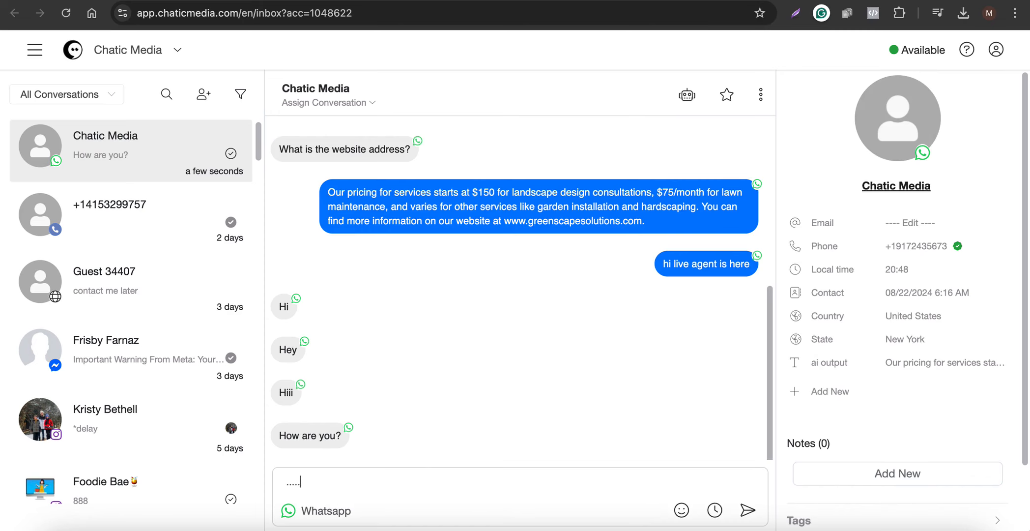
key("Return")
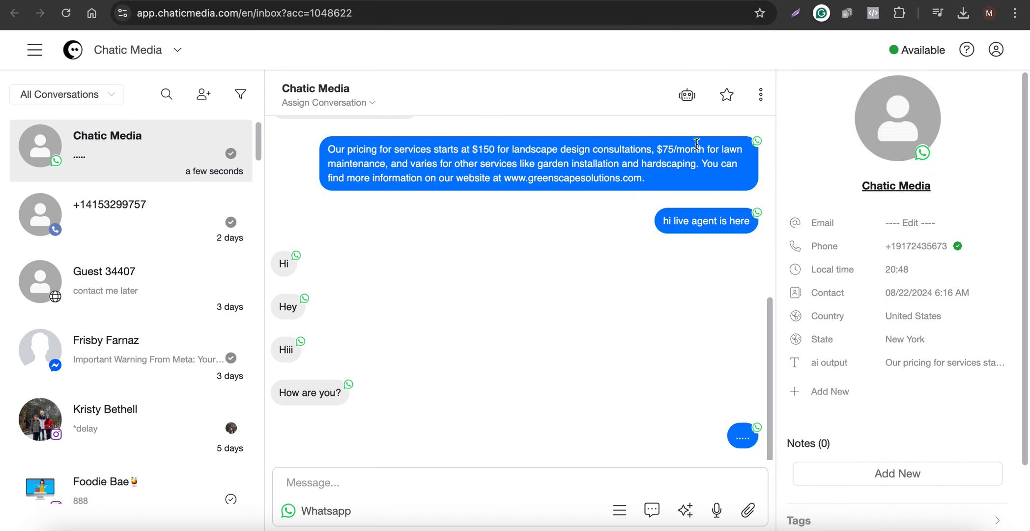
left_click(688, 98)
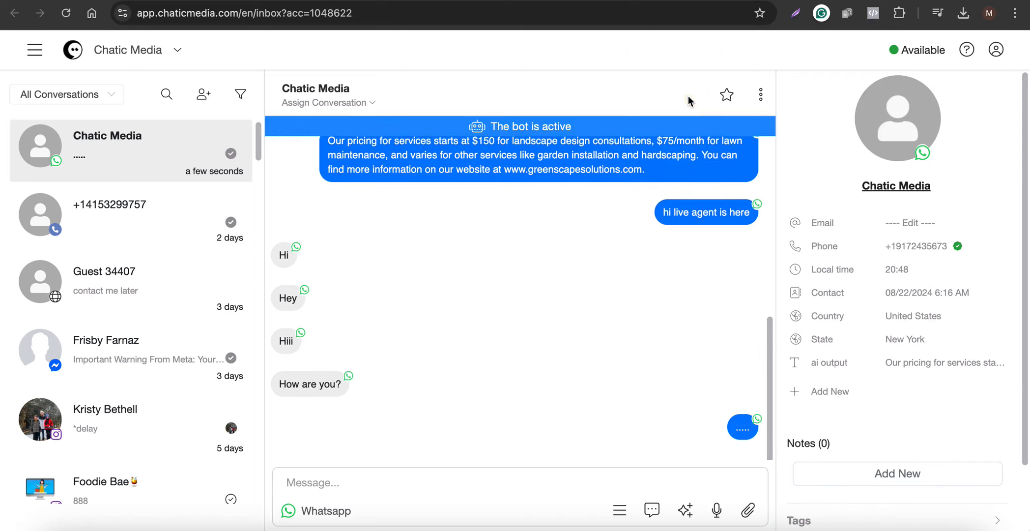
scroll(514, 287, "up", 3)
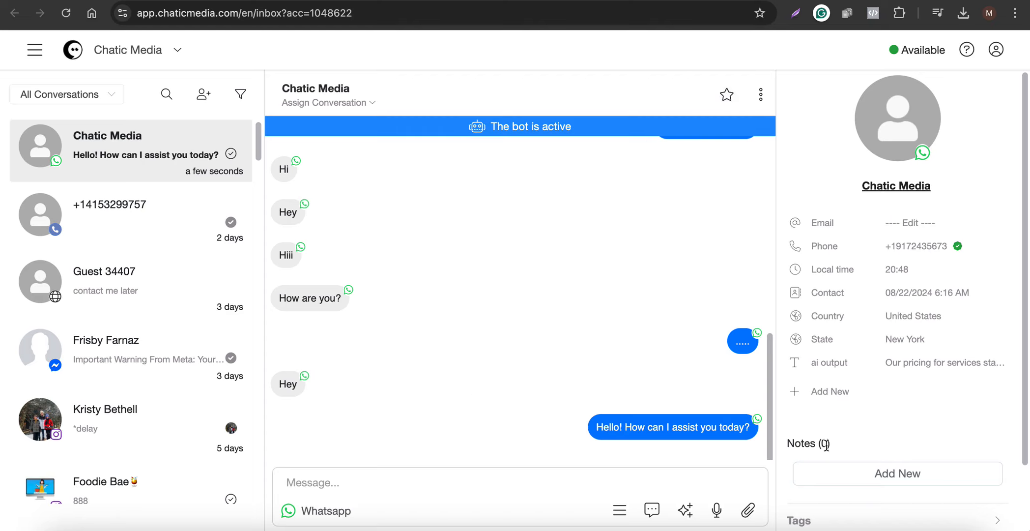
Add the note "imp notes" to the Chatic Media contact and save it.
scroll(825, 445, "down", 2)
left_click(893, 399)
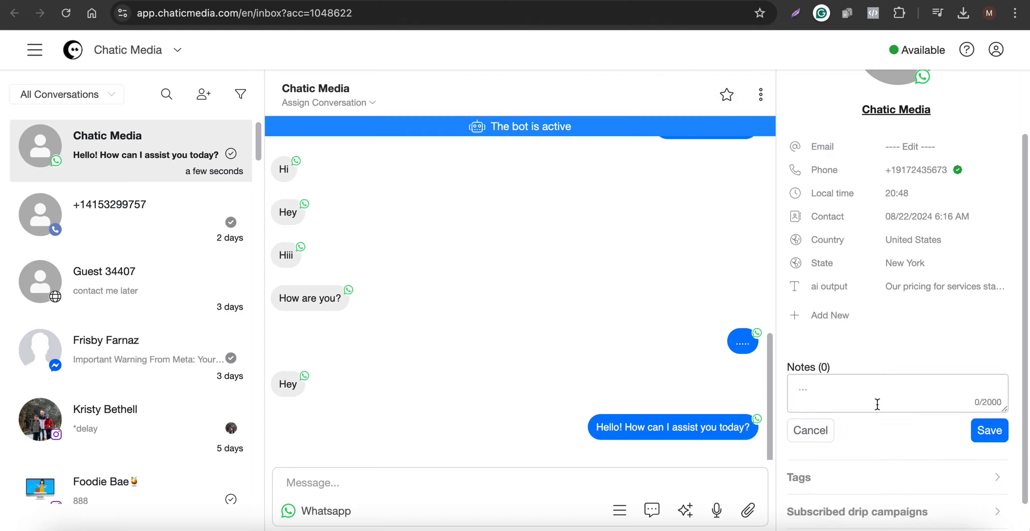
left_click(877, 404)
type("imp notes")
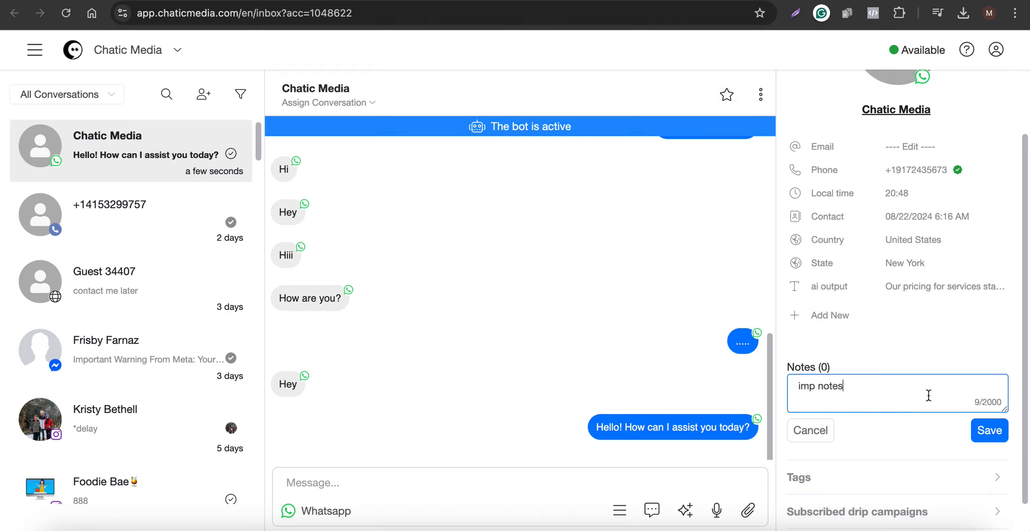
left_click(985, 437)
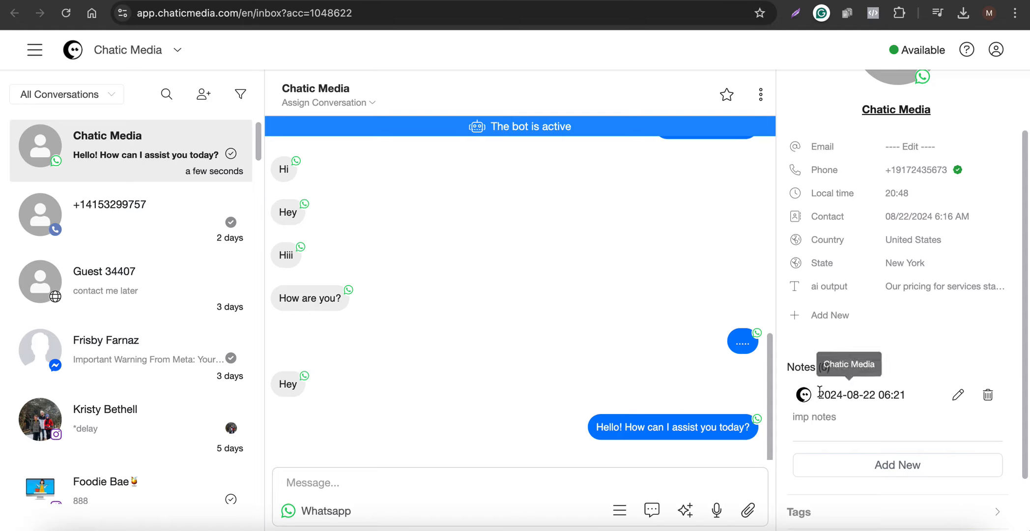
Delete the "imp notes" note from the Chatic Media contact.
left_click_drag(812, 419, 775, 423)
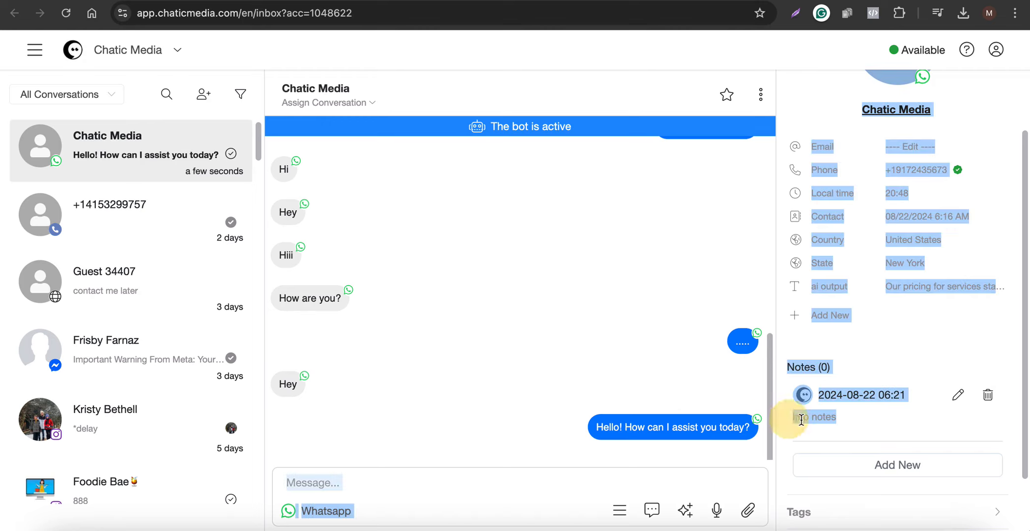
left_click(541, 386)
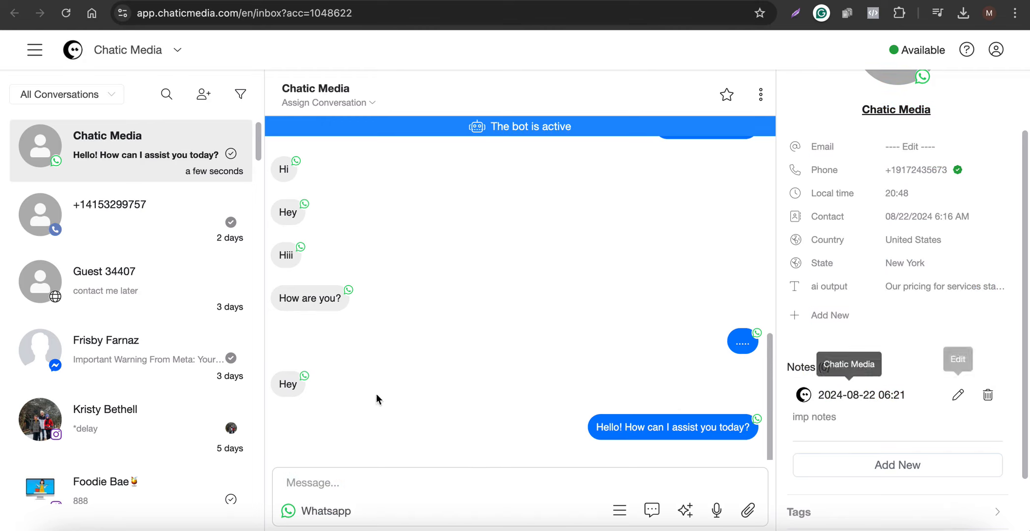
left_click(988, 395)
left_click(635, 137)
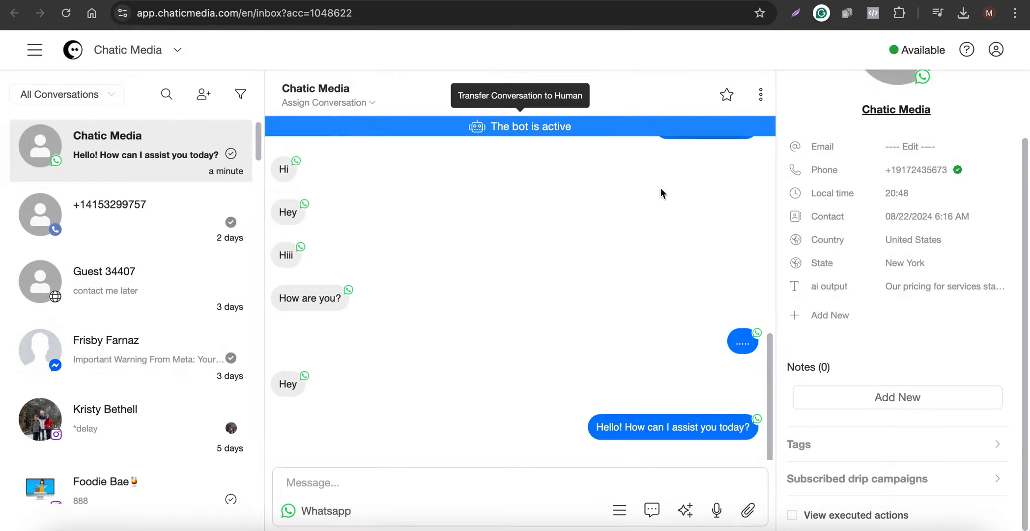
scroll(559, 419, "up", 3)
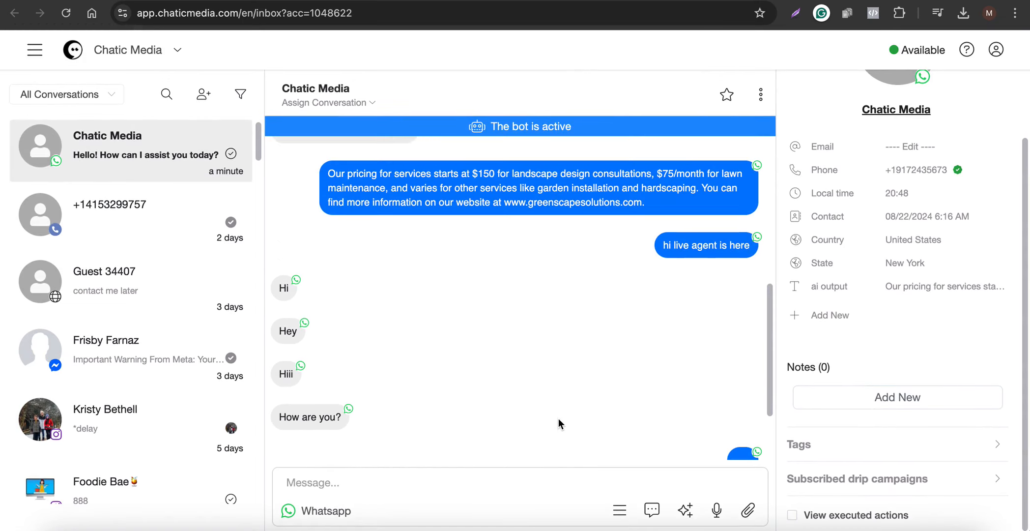
scroll(558, 419, "down", 3)
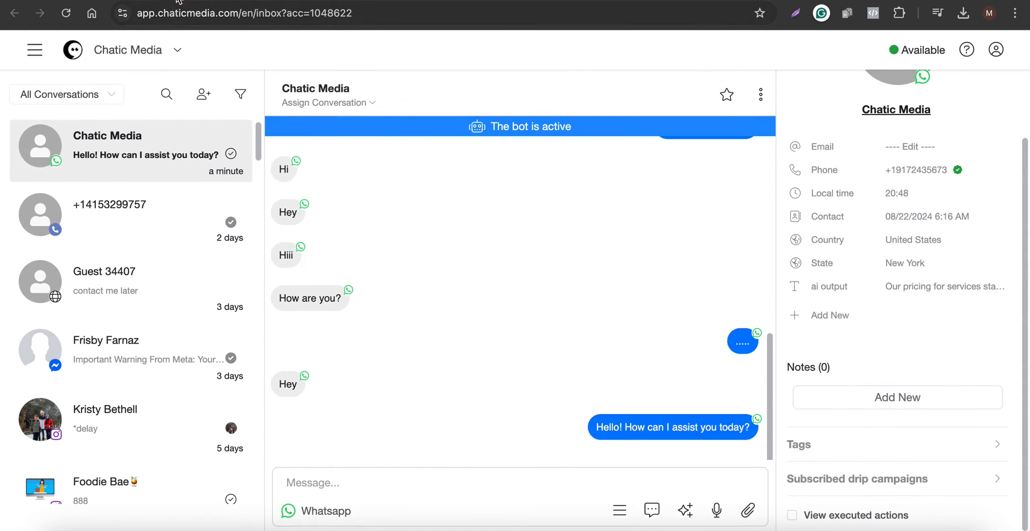